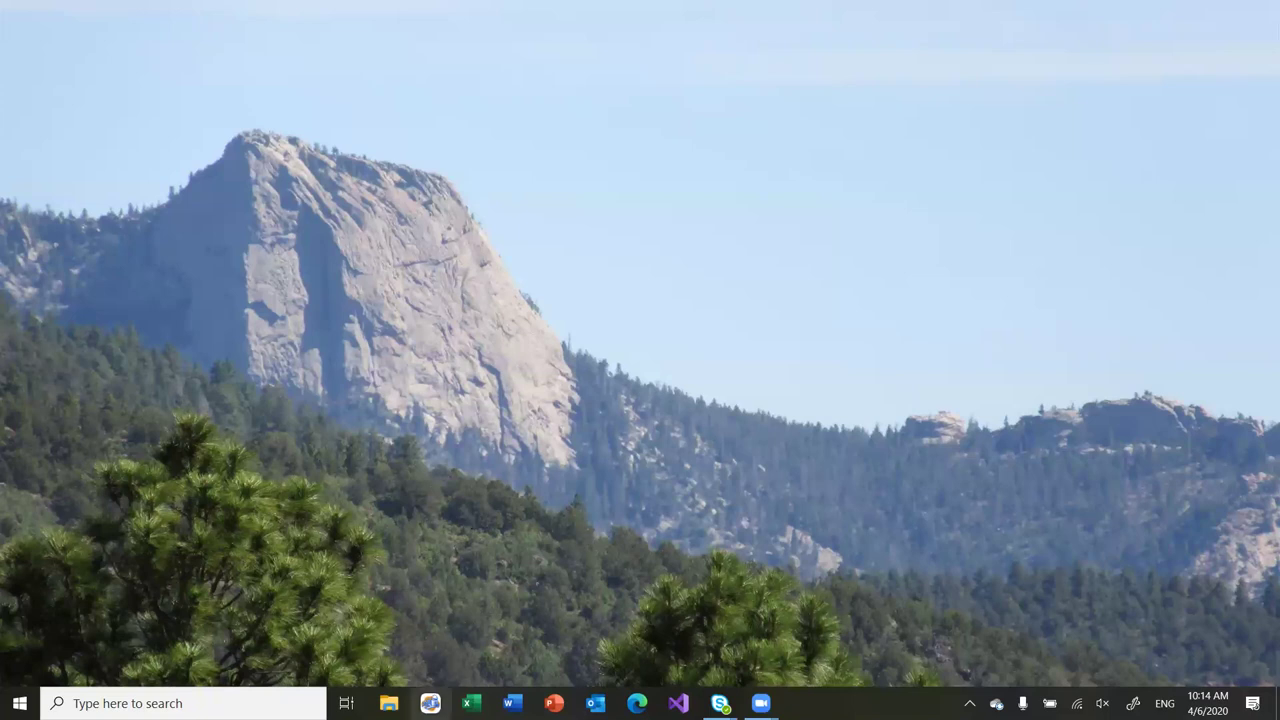
- Launch MarcEdit and start the XML Function Wizard from the XML function list editor in MARC Tools
click(430, 703)
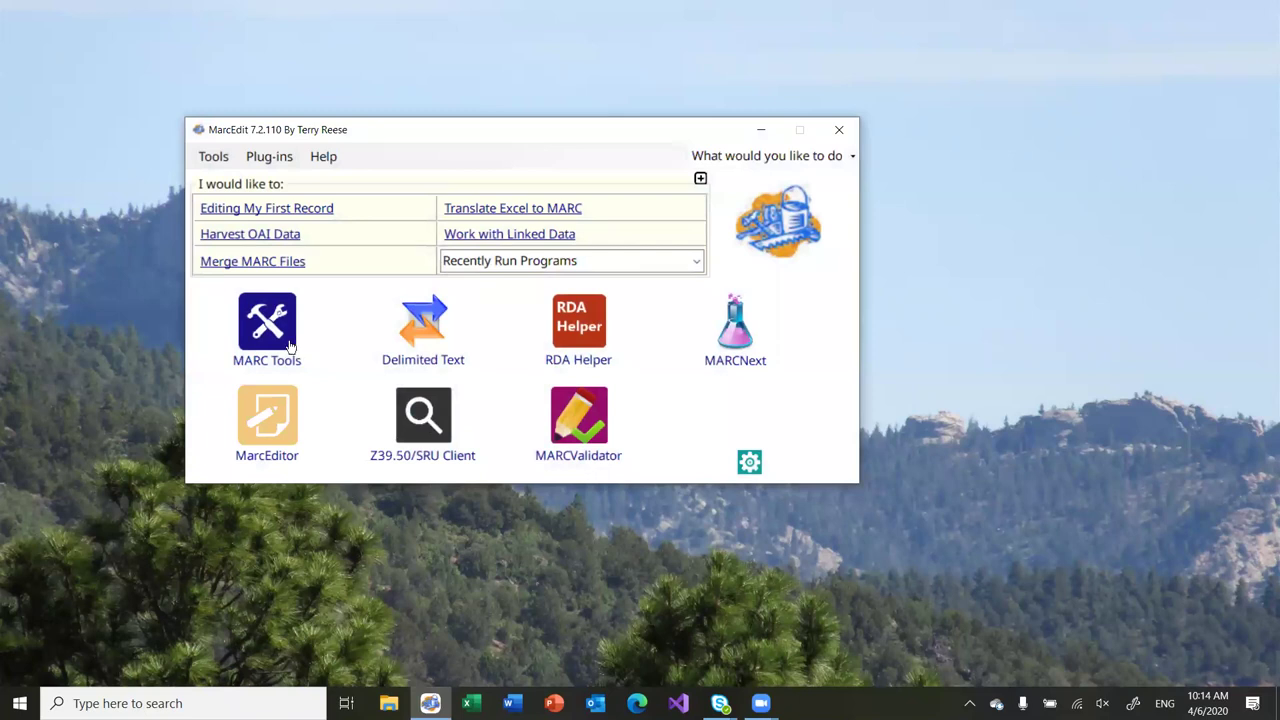
click(288, 344)
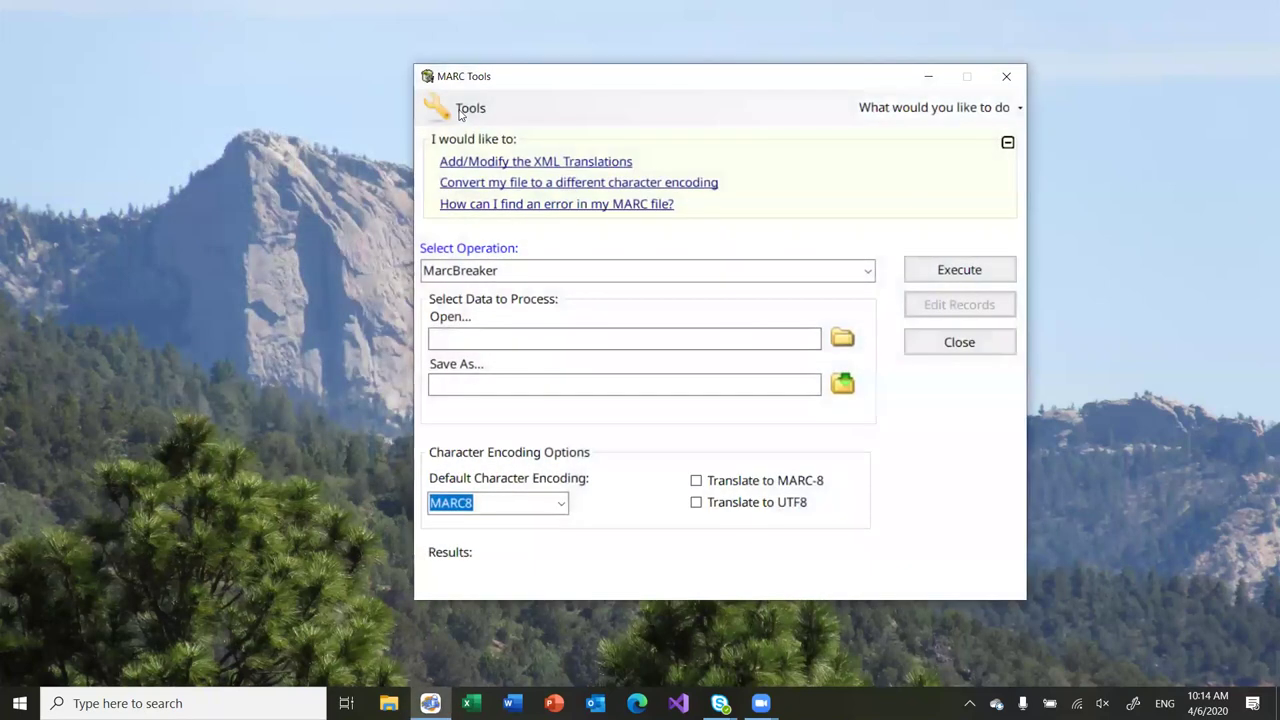
click(461, 112)
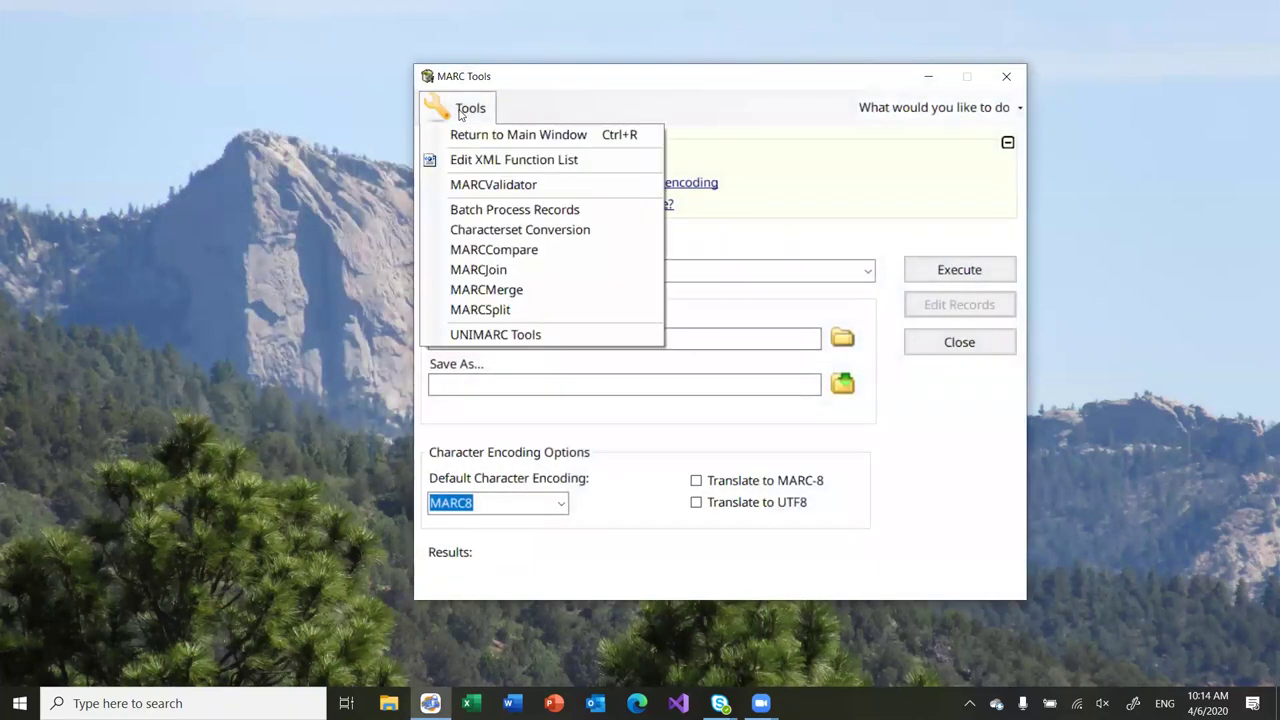
click(475, 162)
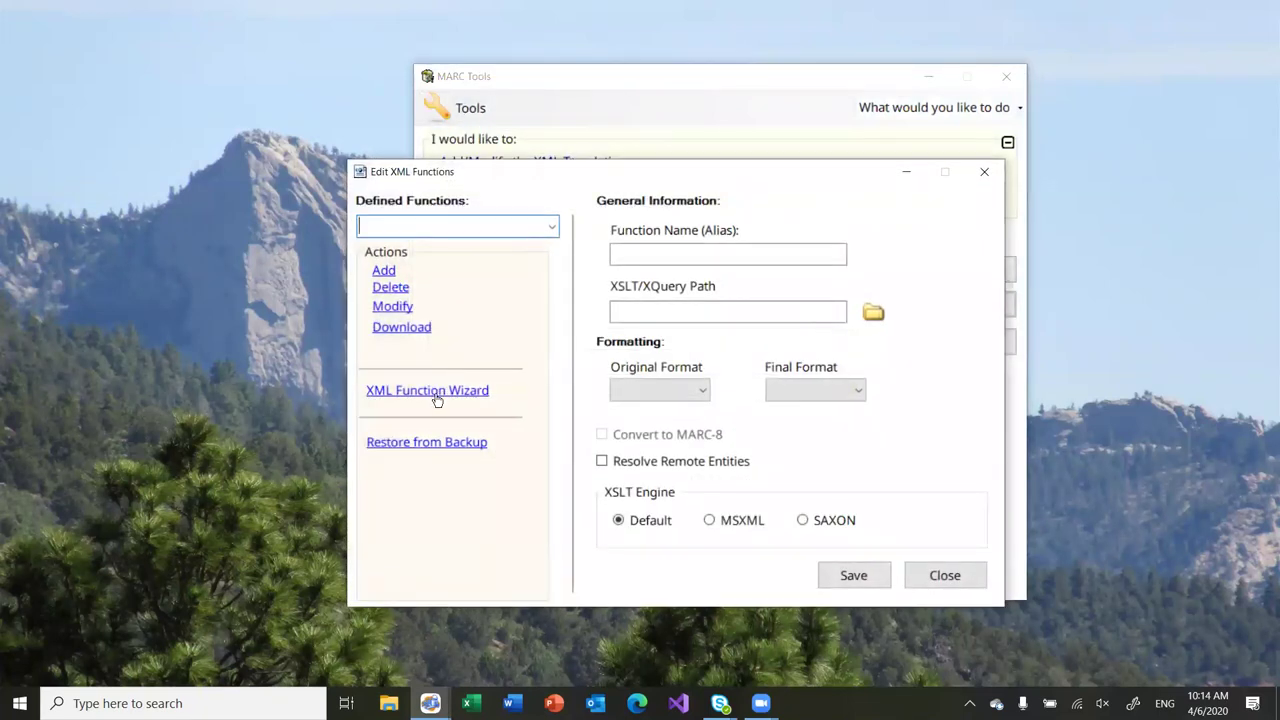
click(436, 397)
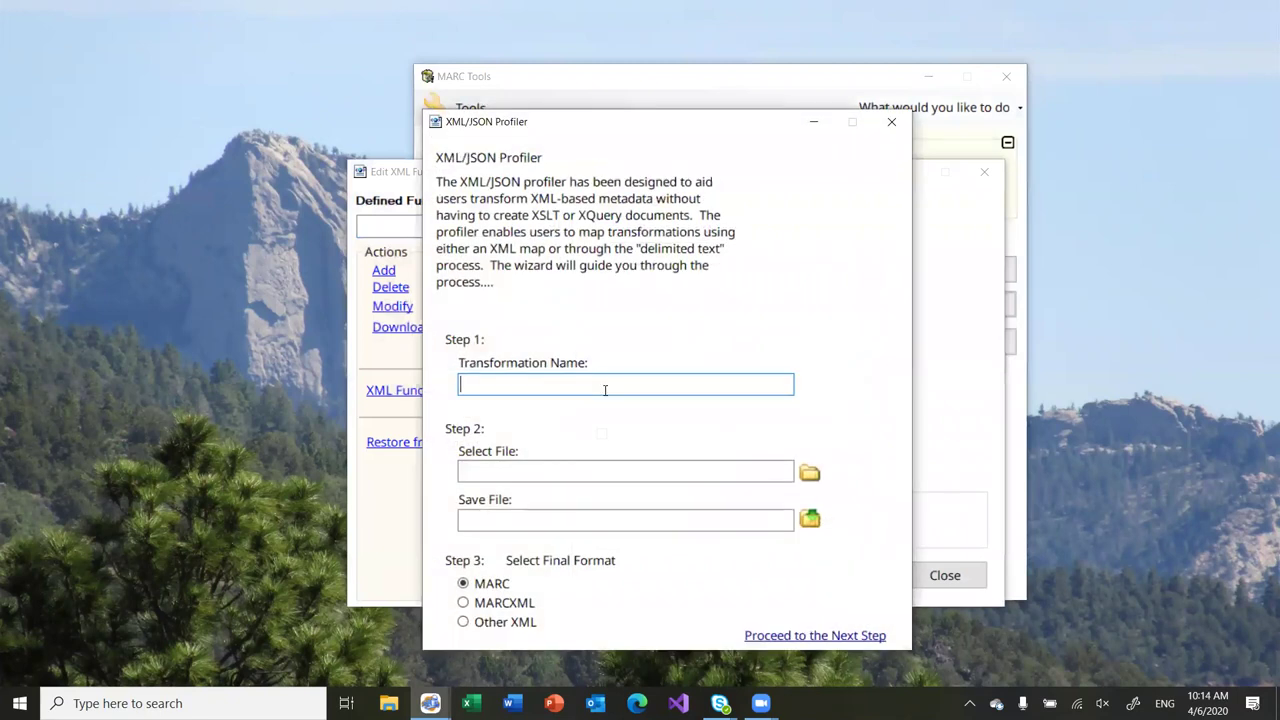
- Name the transformation test, with past_perfect.xml as source file and a profile save file in the Webinar 3 folder
text(test)
click(810, 474)
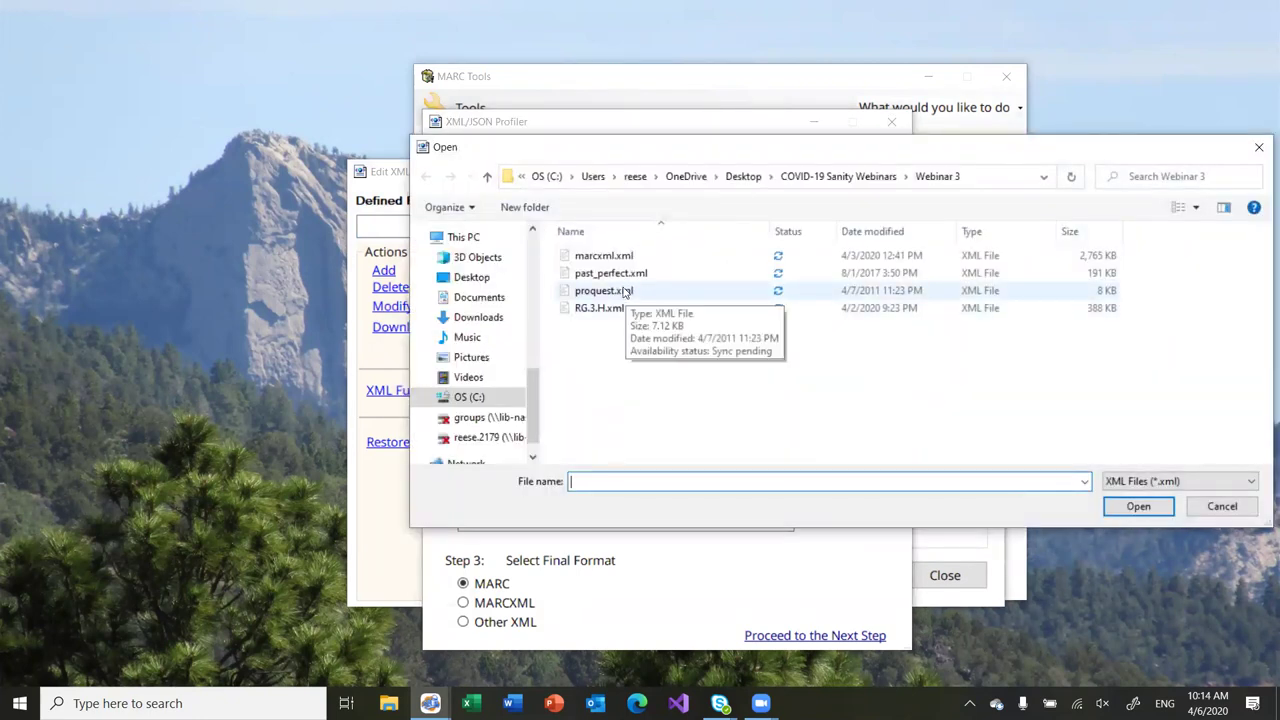
double_click(622, 278)
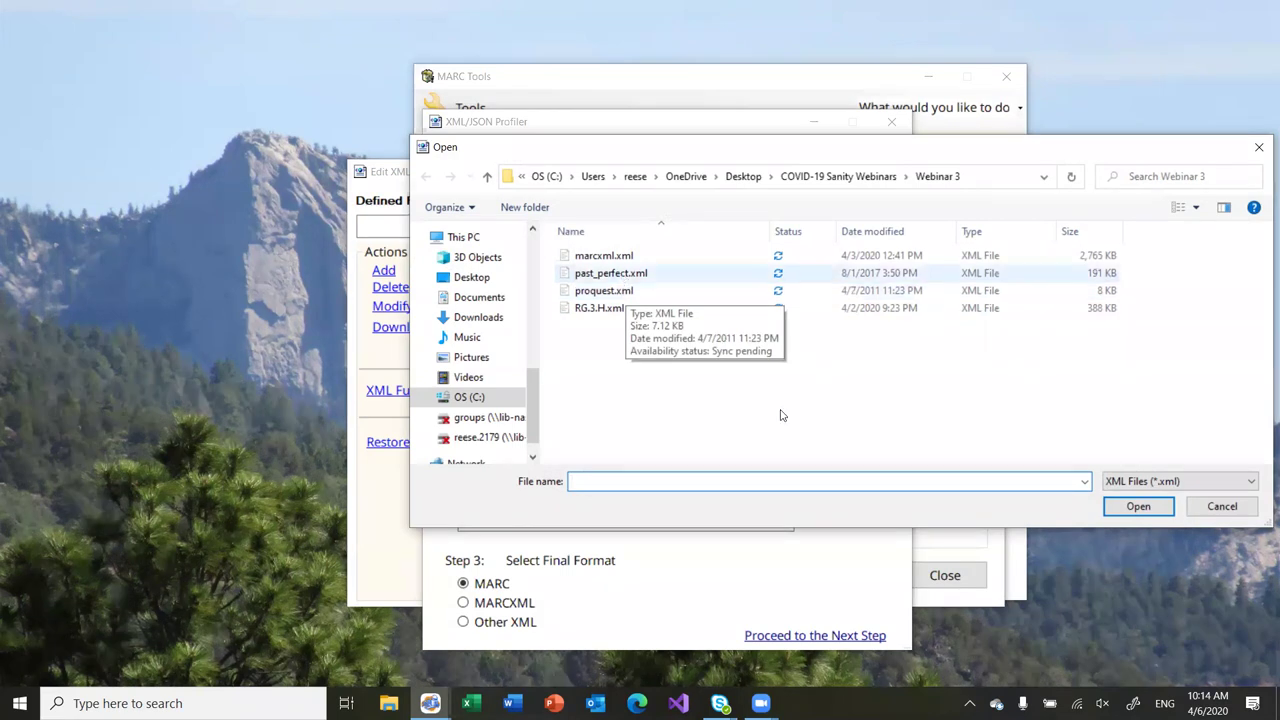
click(810, 519)
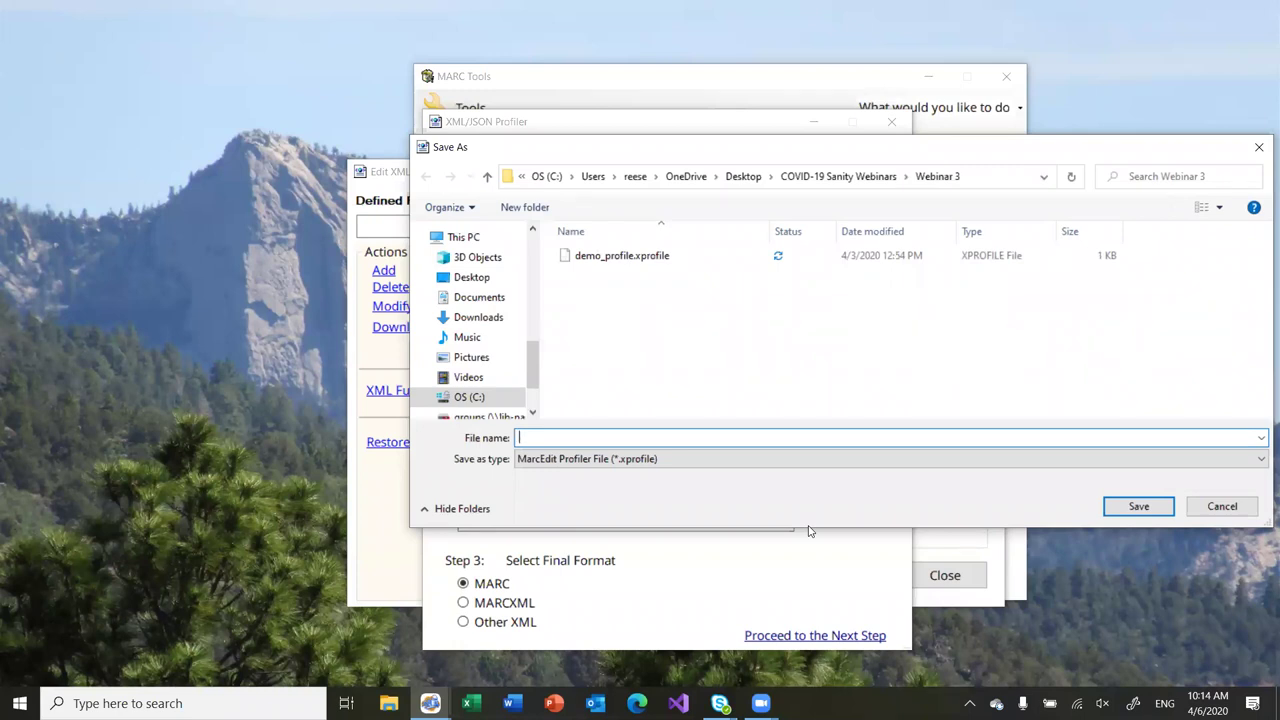
text(demo_)
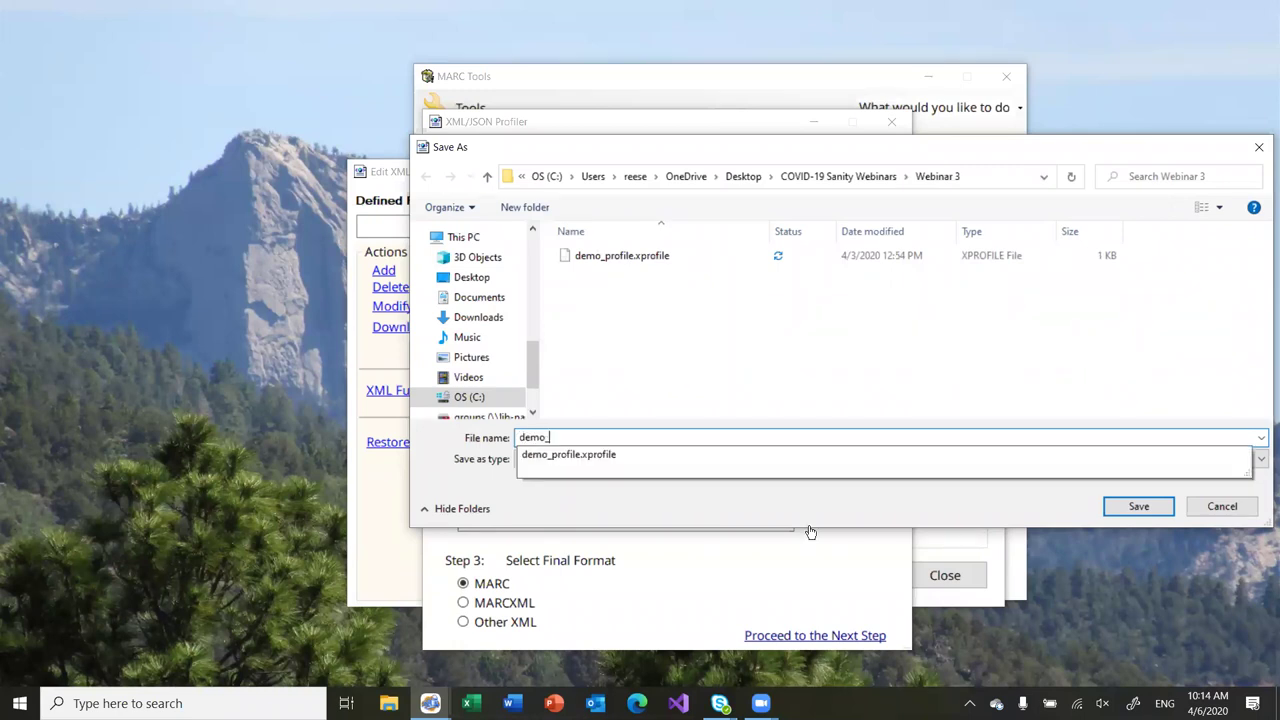
key(Return)
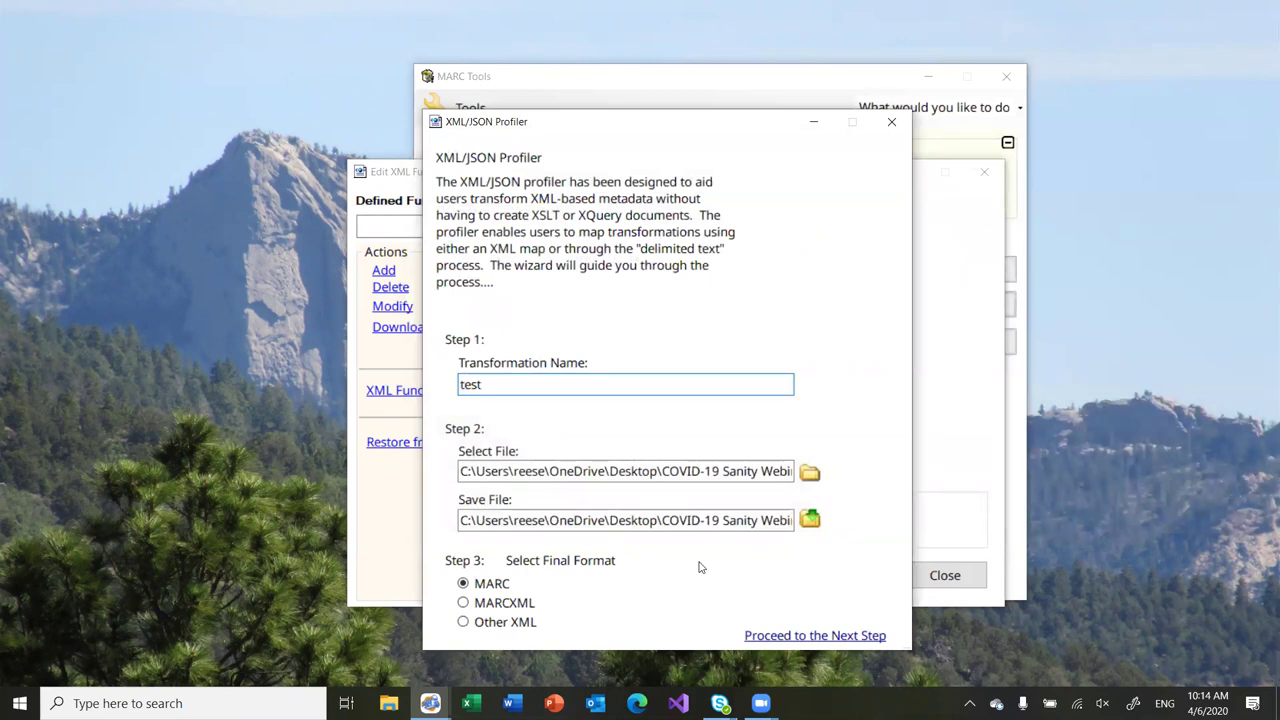
- Expand the first reportdata node and its objectid, choose reportdata as the record element, and continue to the mapping definitions
click(782, 636)
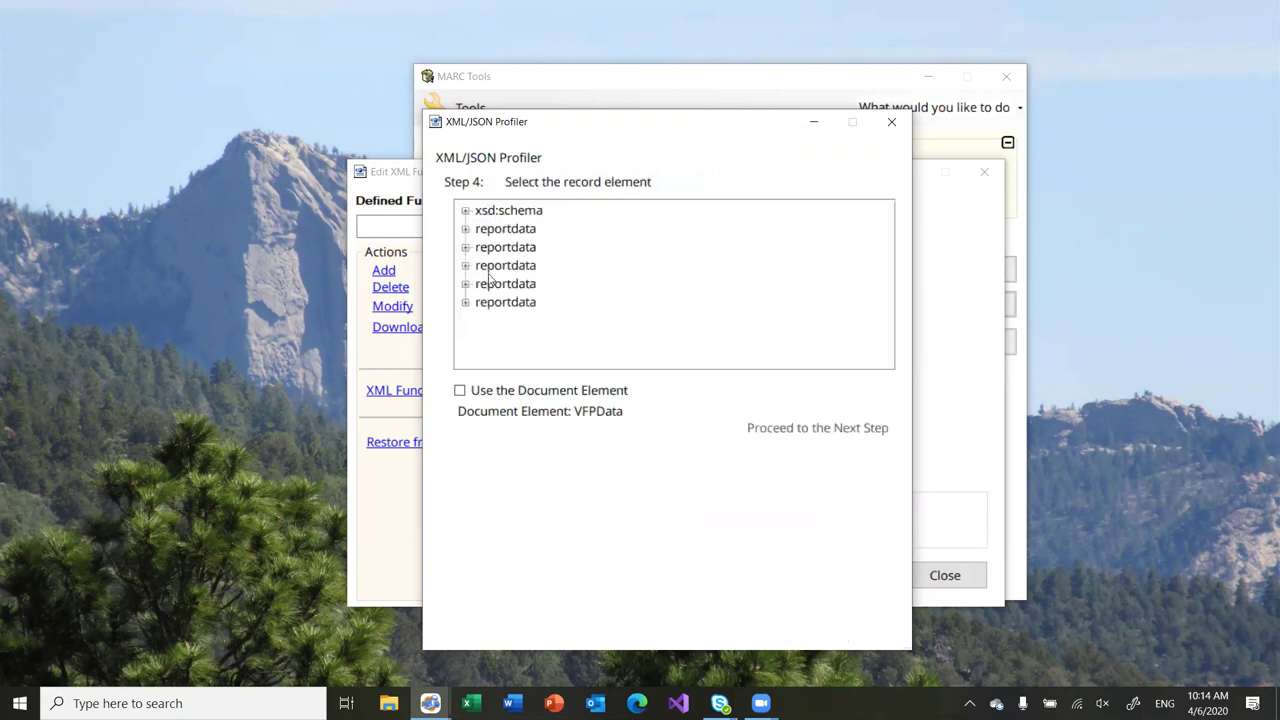
click(465, 229)
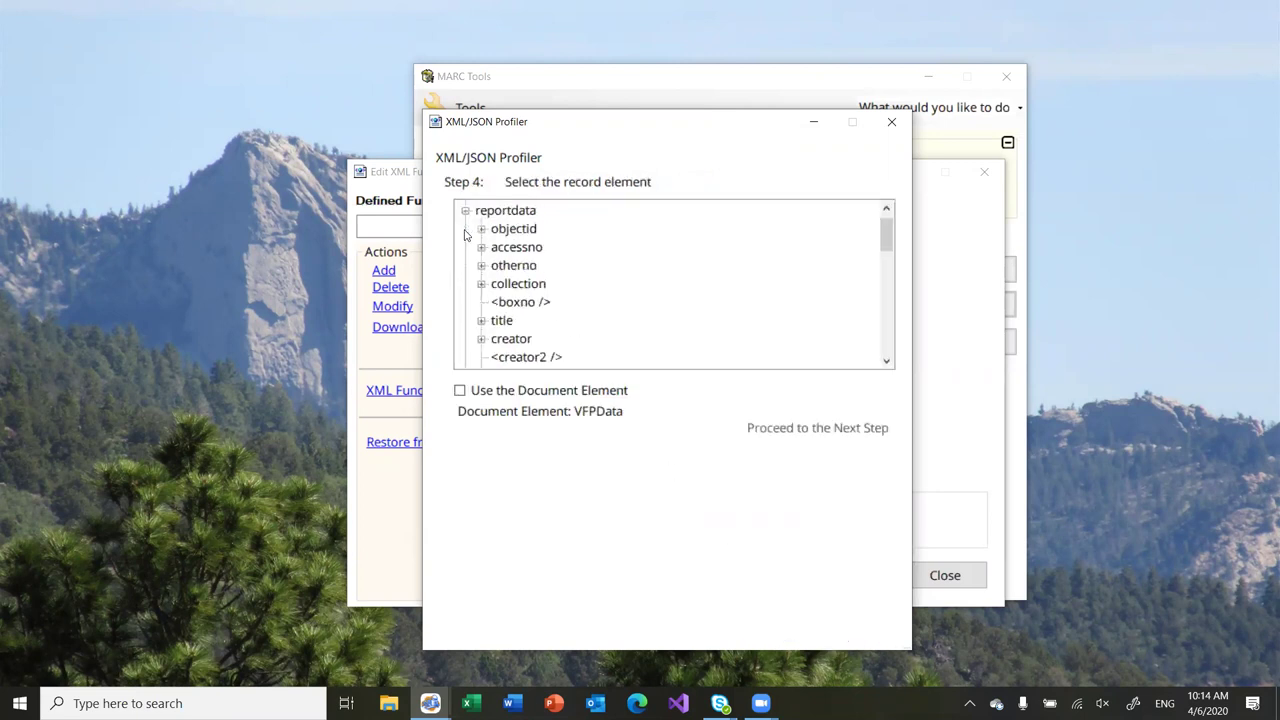
click(481, 229)
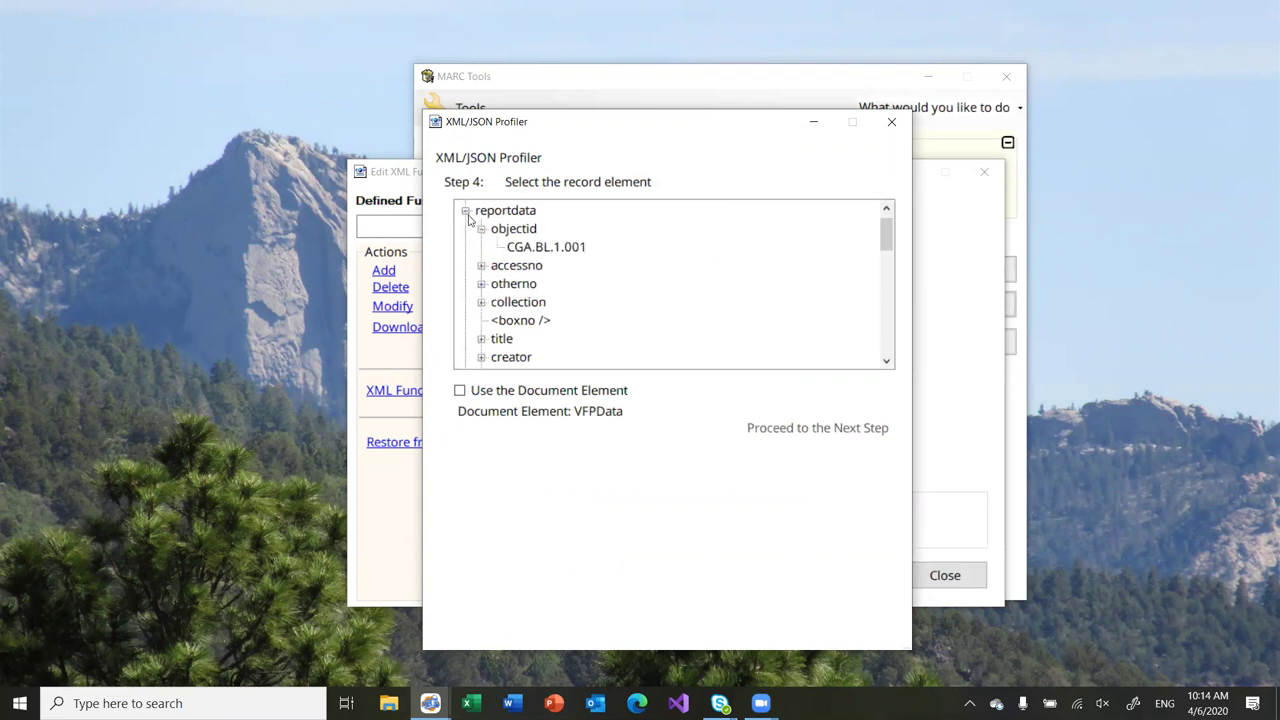
scroll(530, 238, up, 1)
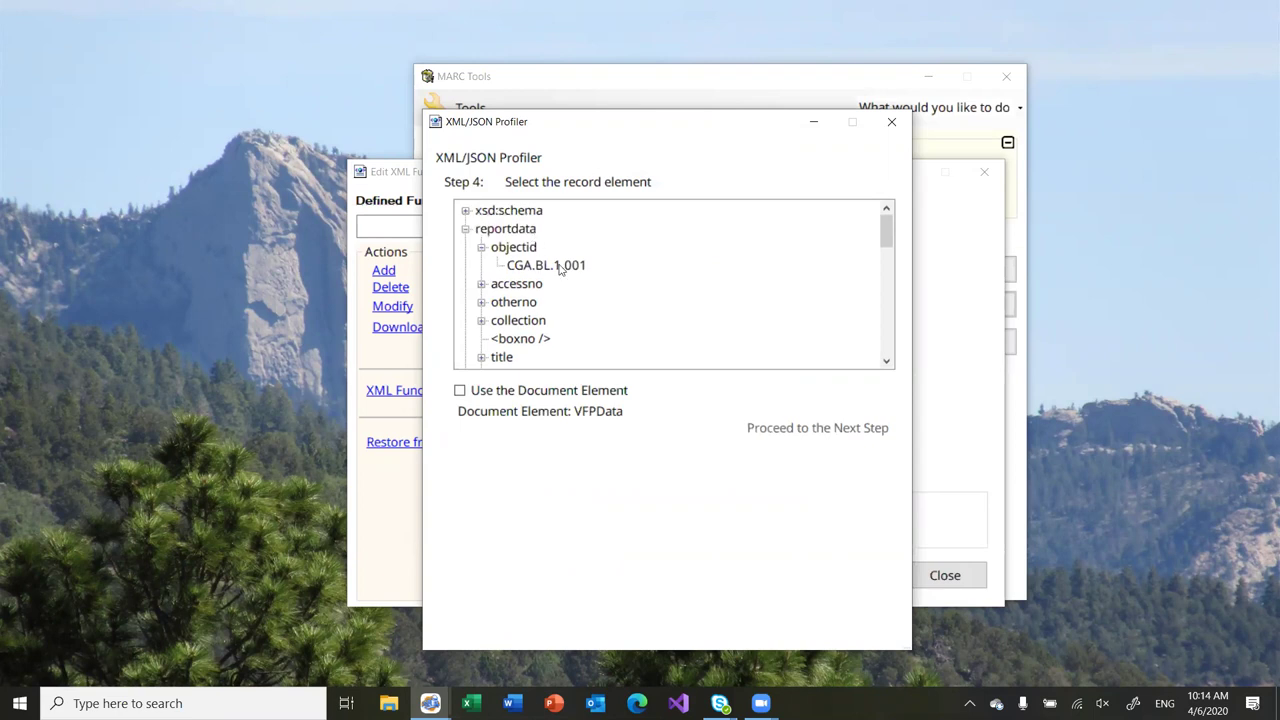
click(517, 232)
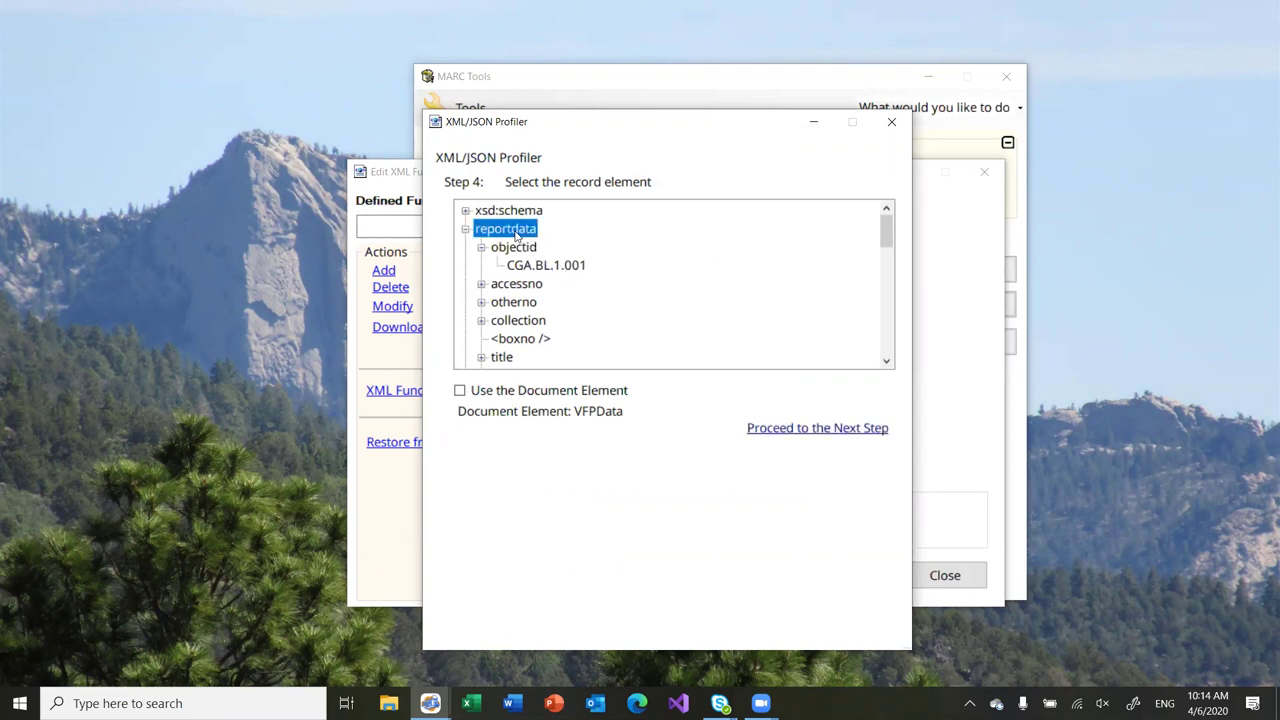
click(805, 432)
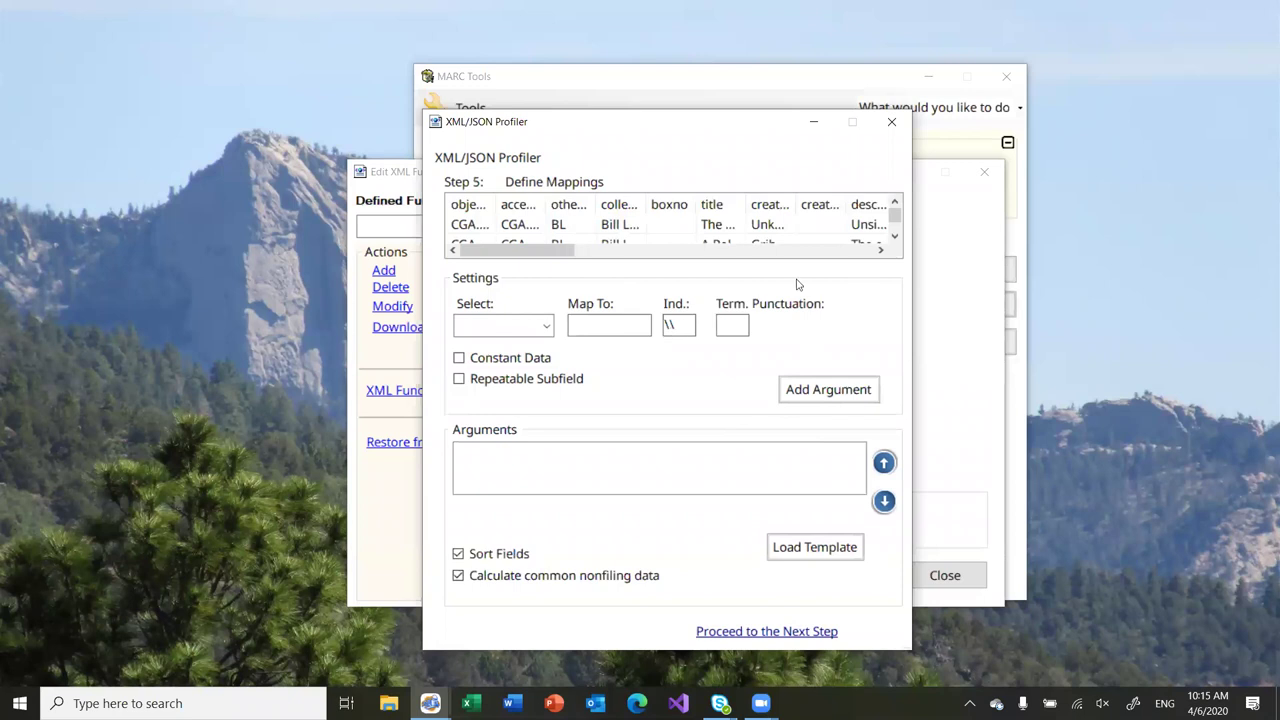
- Close the XML/JSON Profiler, the XML function editor, MARC Tools and MarcEdit without defining any mappings
click(892, 123)
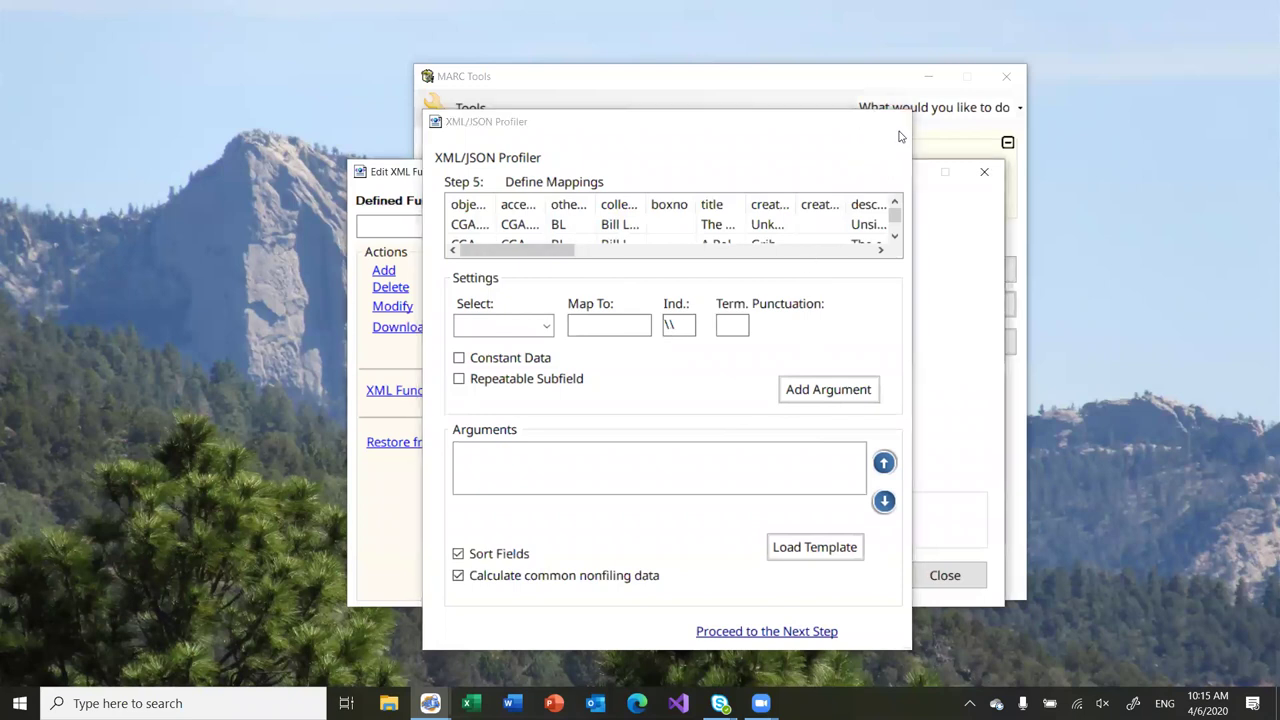
click(984, 172)
click(1007, 77)
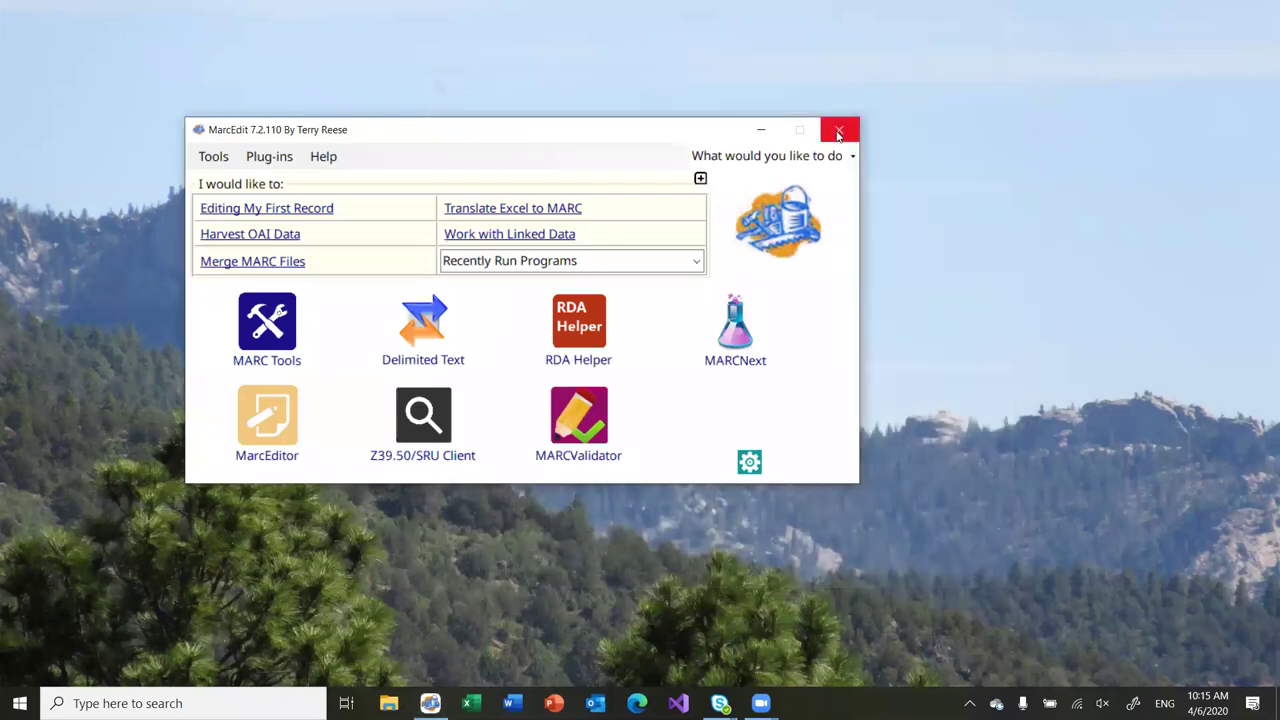
click(838, 131)
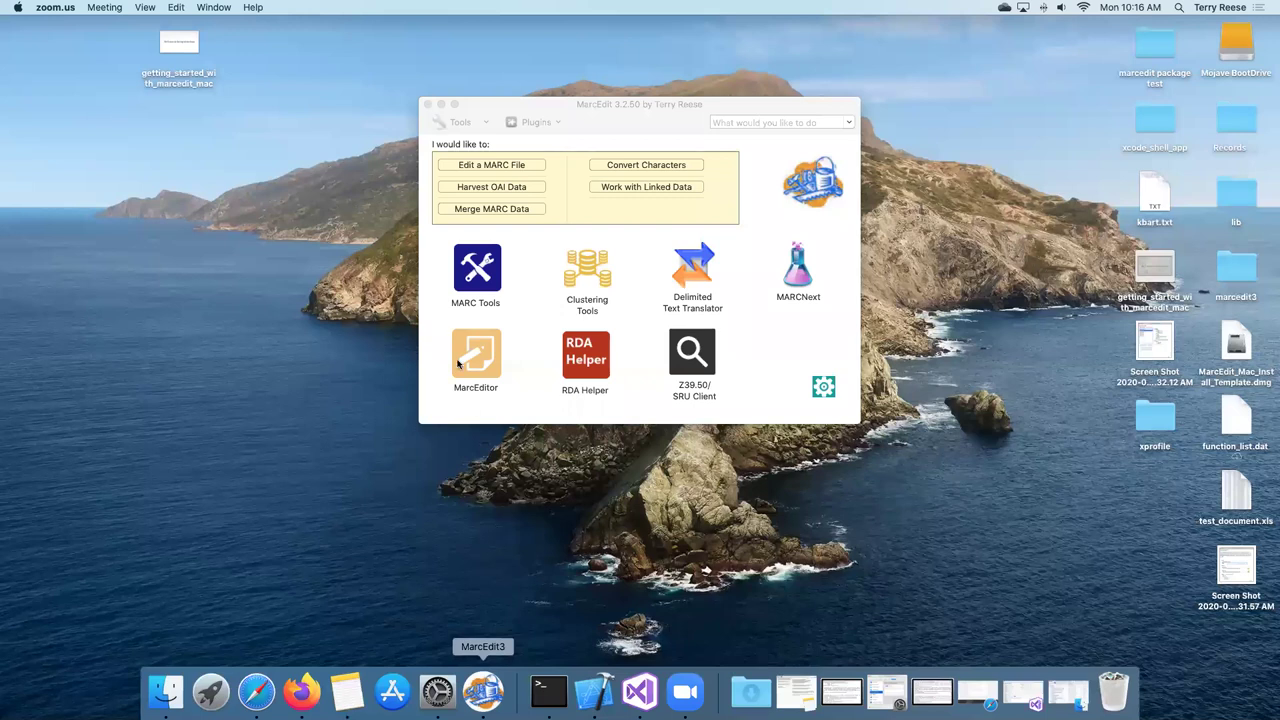
- Start the XML/JSON Profile Wizard from the MARC Tools XML function editor in MarcEdit 3 for Mac
click(484, 277)
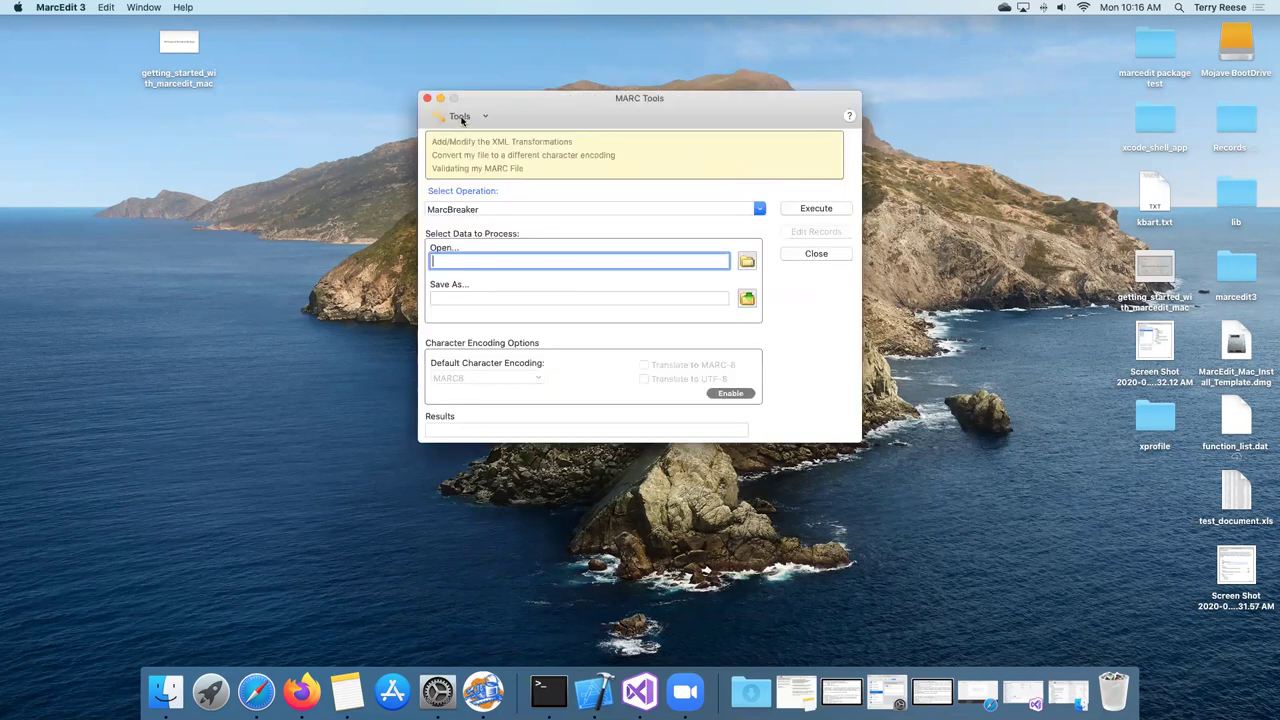
click(463, 117)
click(465, 132)
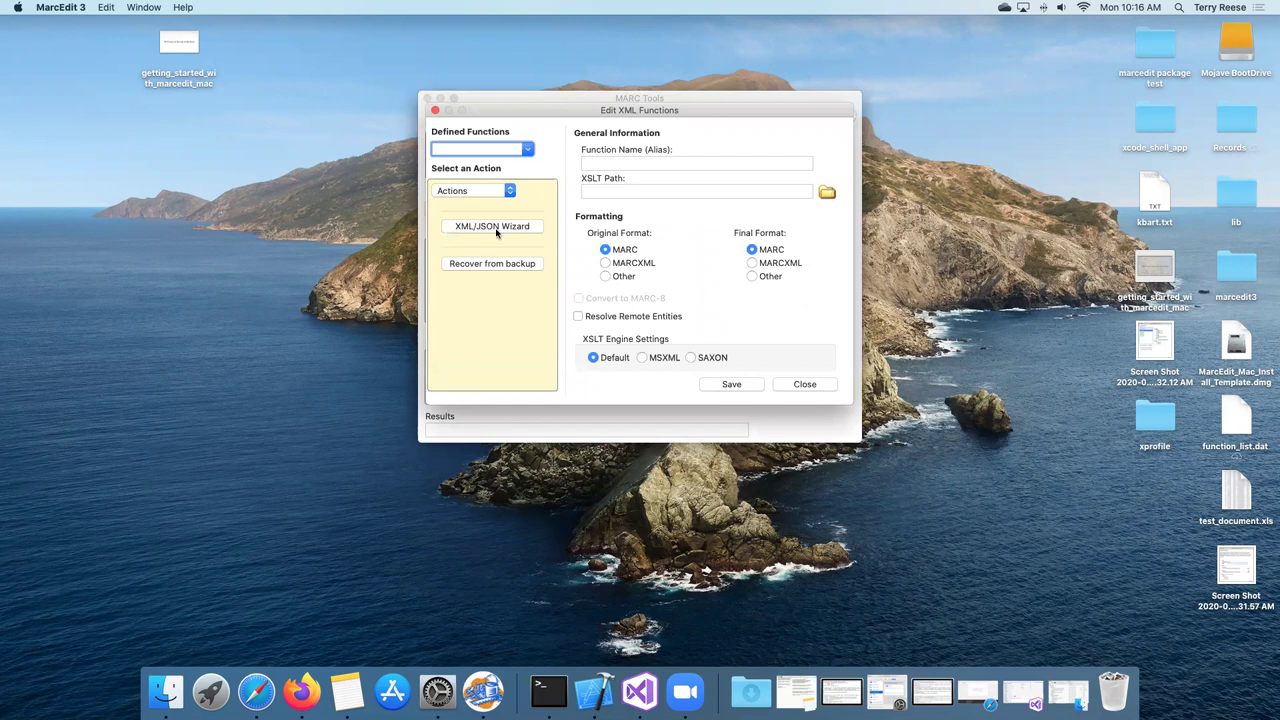
click(497, 229)
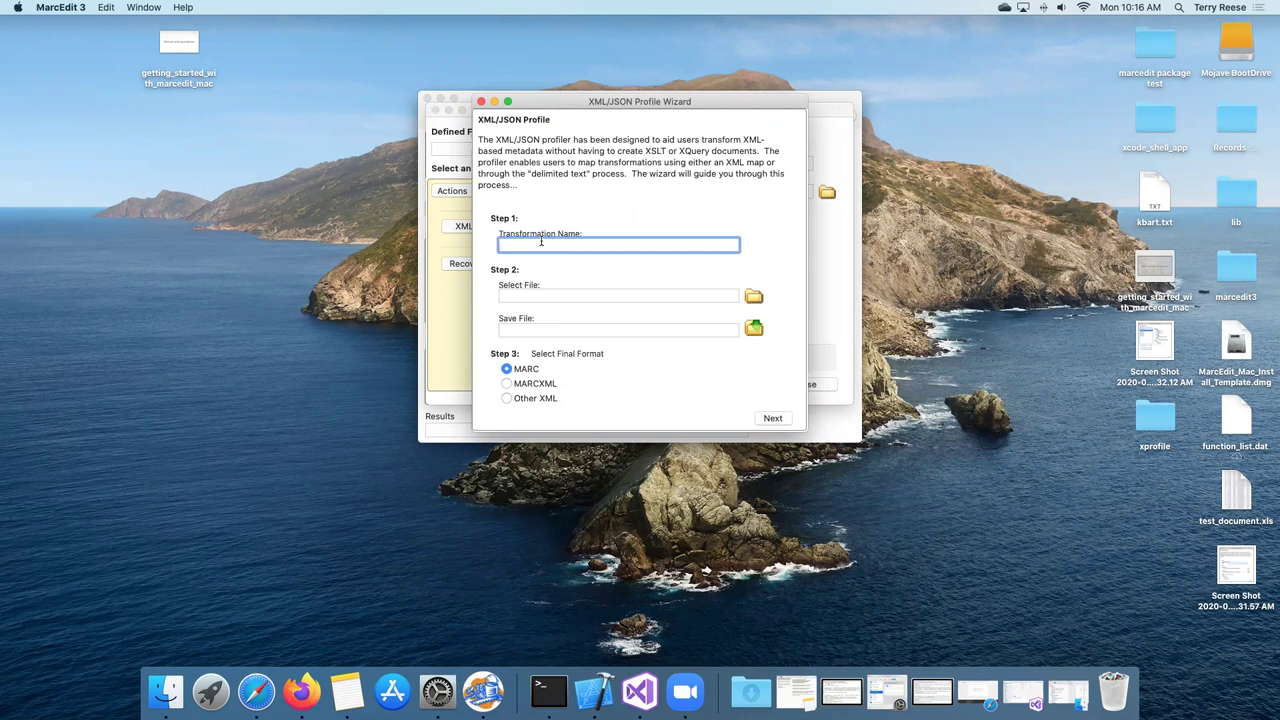
- Name the transformation "PastPerfectTest => MARC" and choose past_perfect.xml from Downloads as the source file
text(PastPerfectTest => MARC)
click(748, 302)
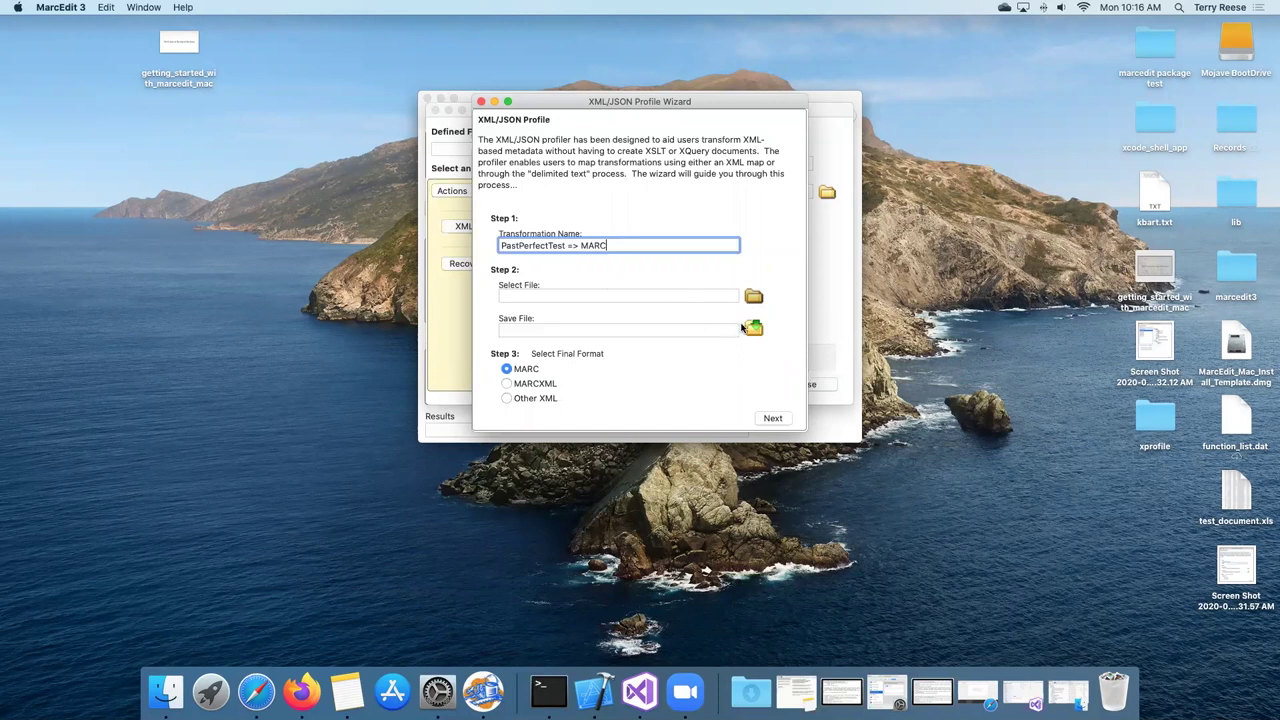
key(Return)
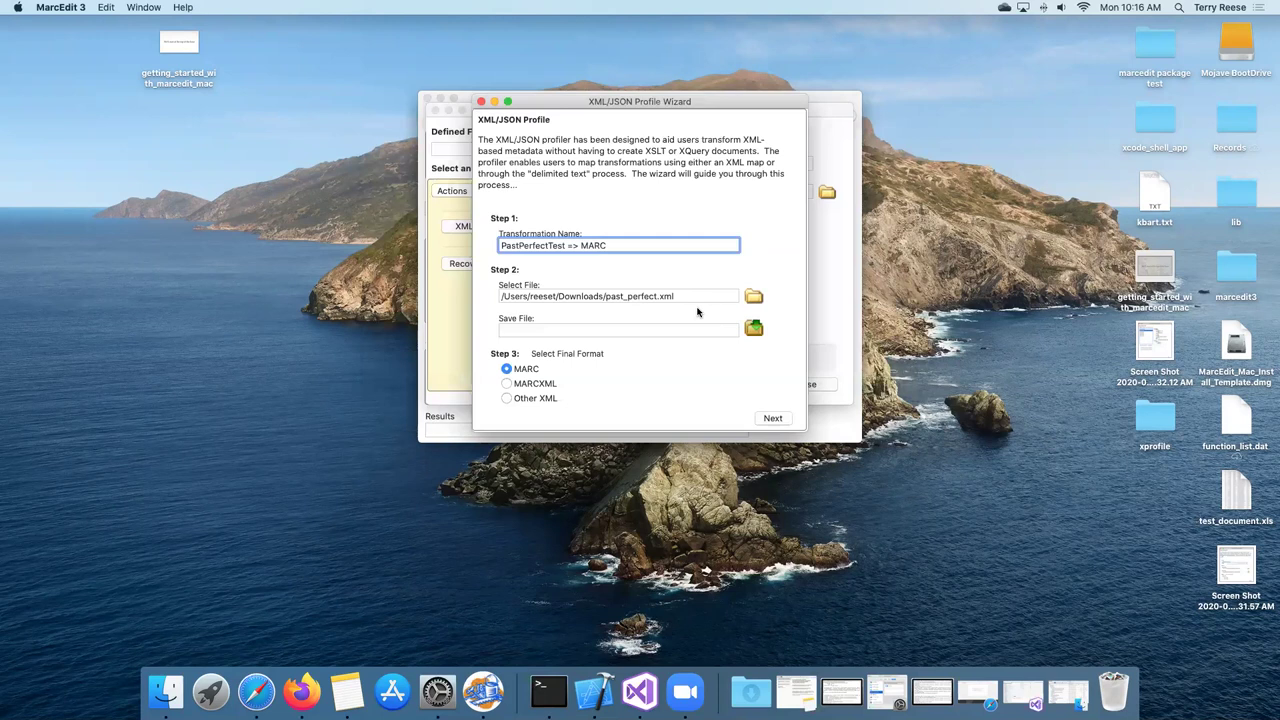
- Set the profile's save file to demo_profile in the xprofile folder on the Desktop
click(697, 312)
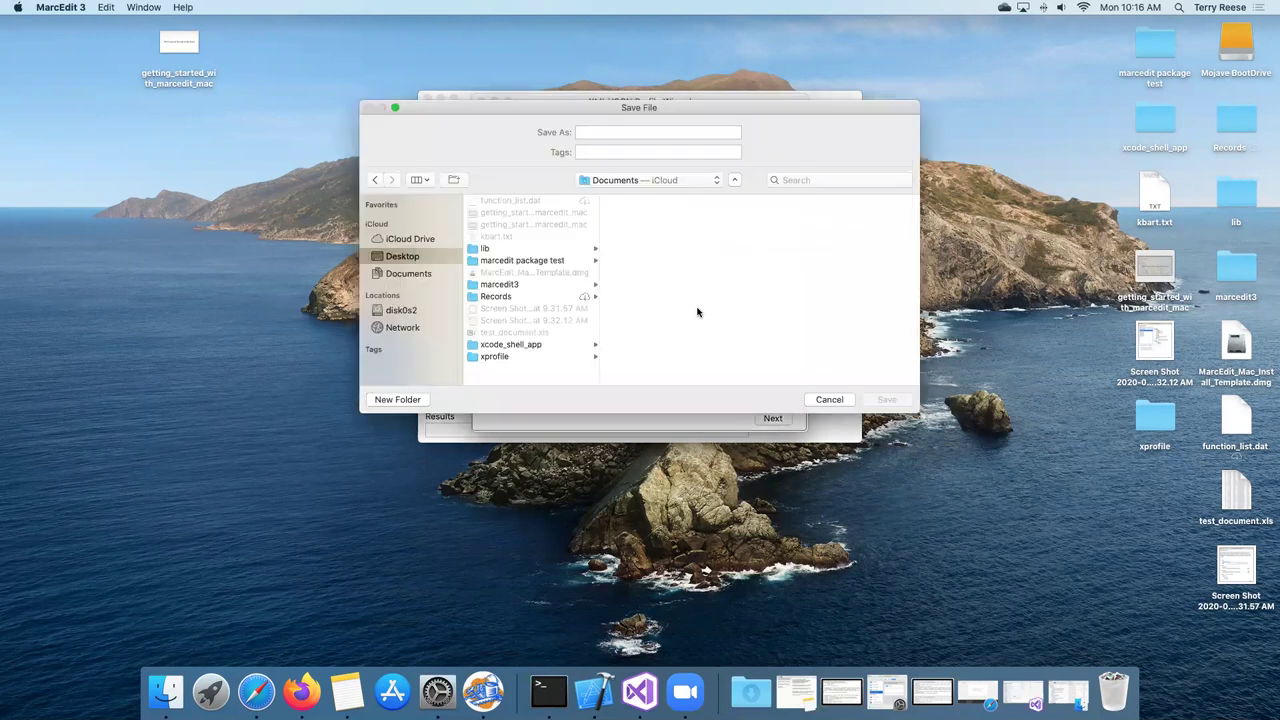
click(509, 358)
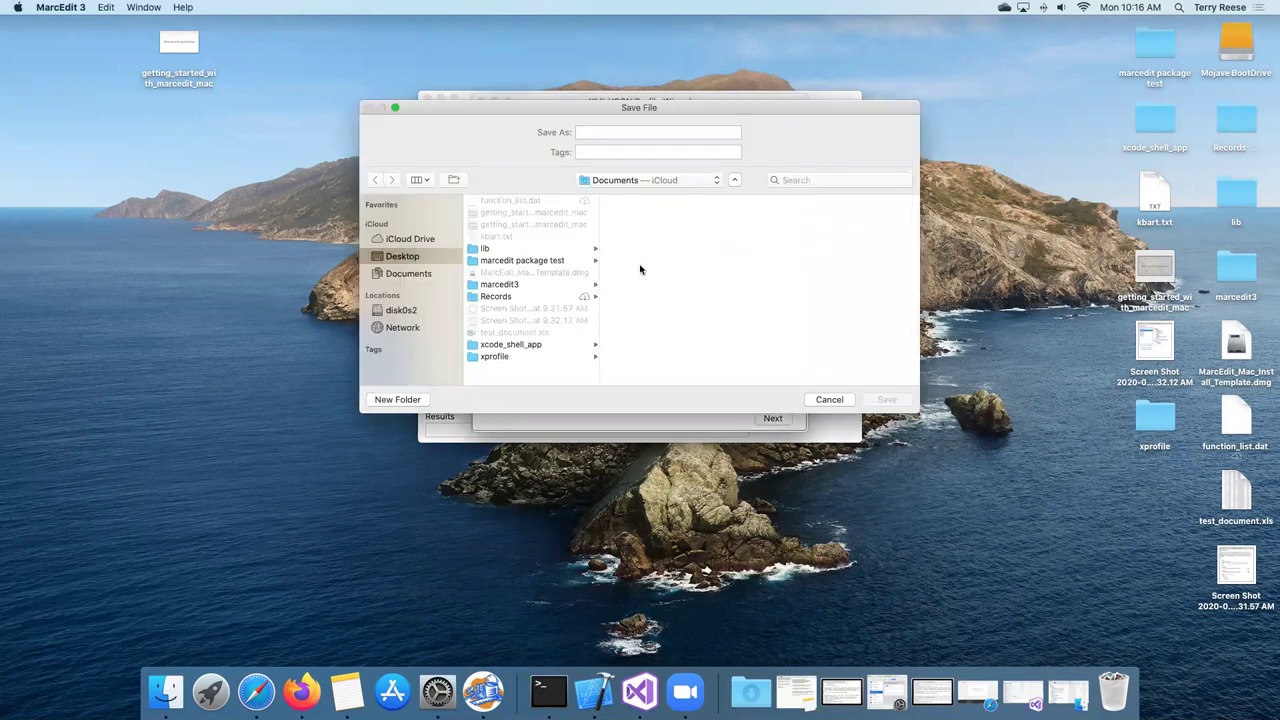
click(632, 133)
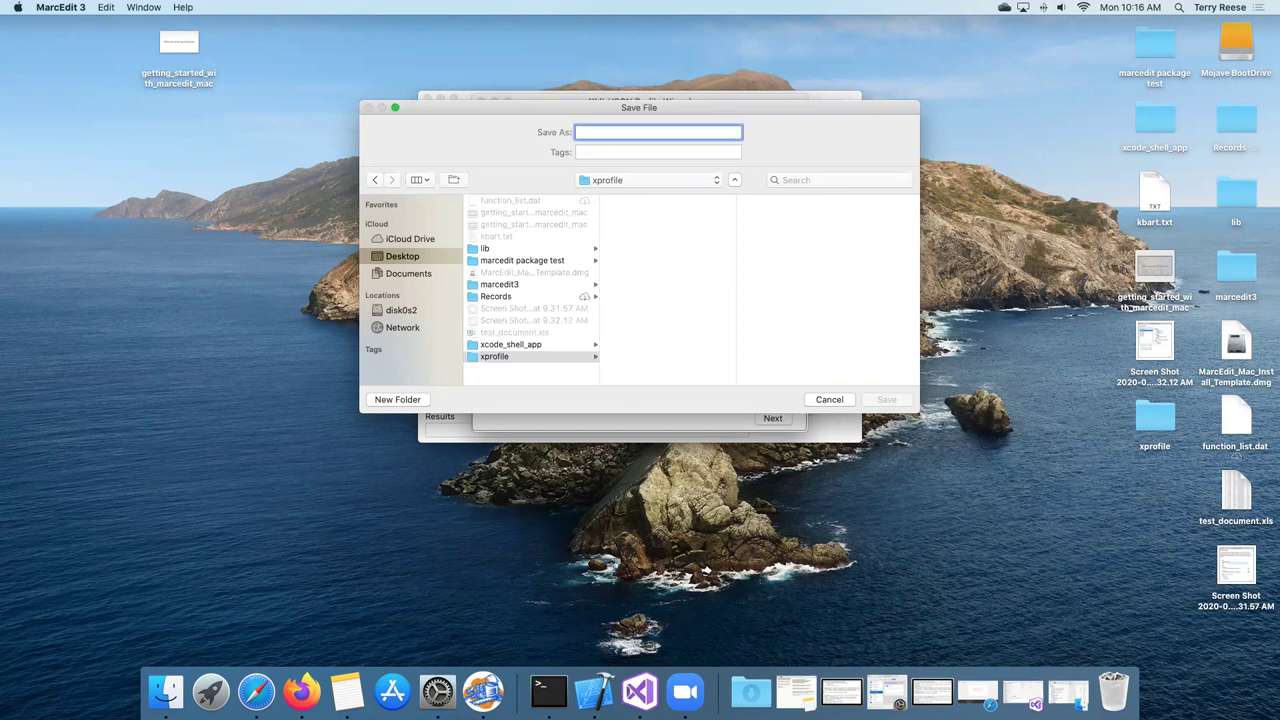
text(demo_profile)
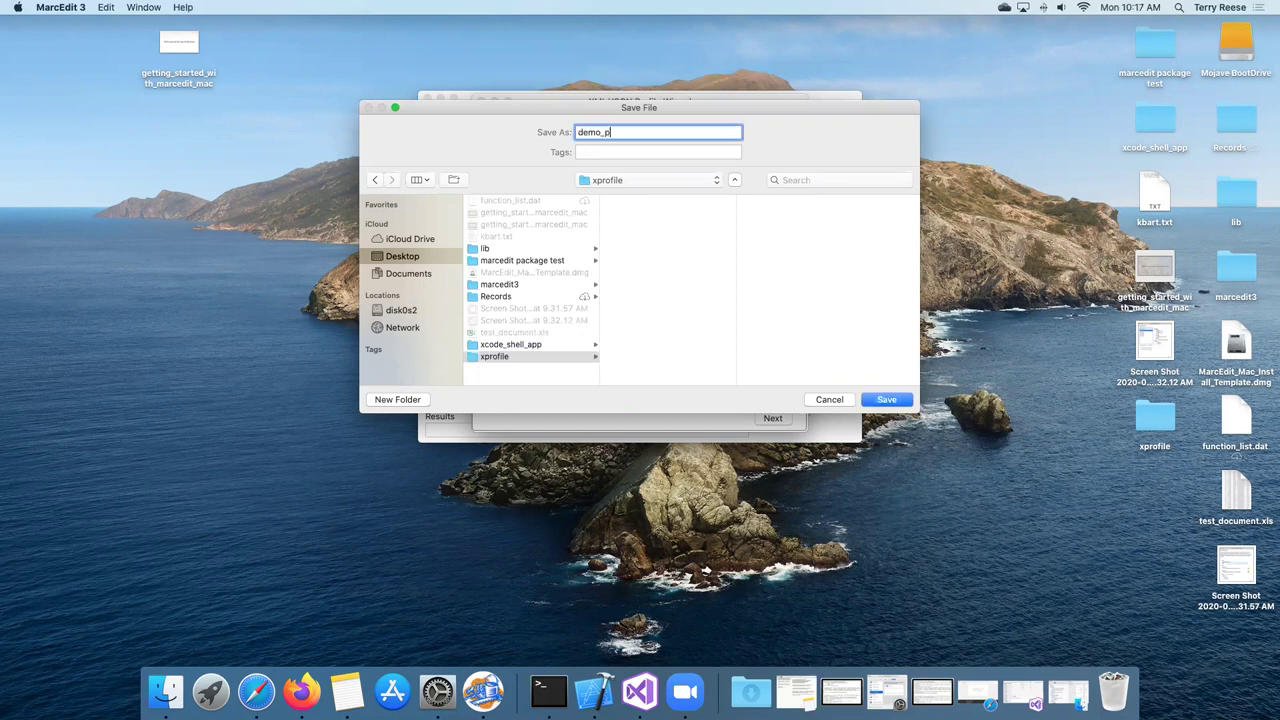
key(Return)
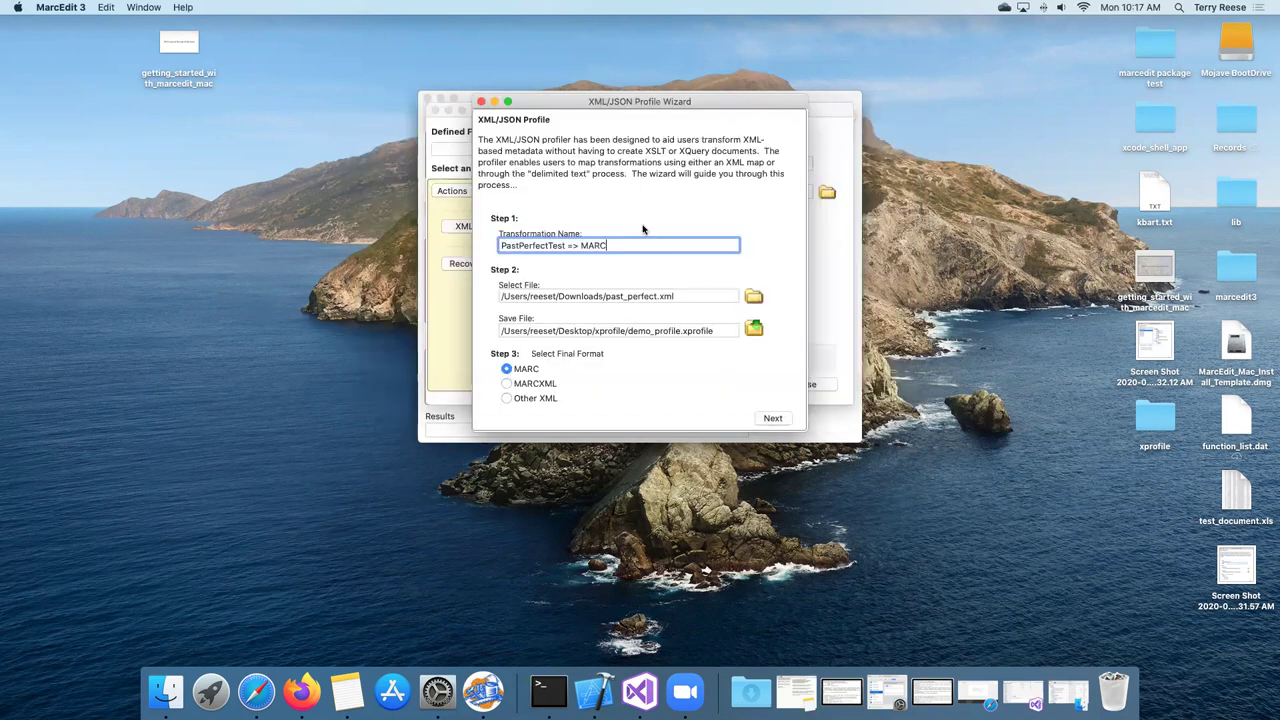
- Continue with MARC as final format, select the first reportdata as the record element, and review its field preview
click(773, 418)
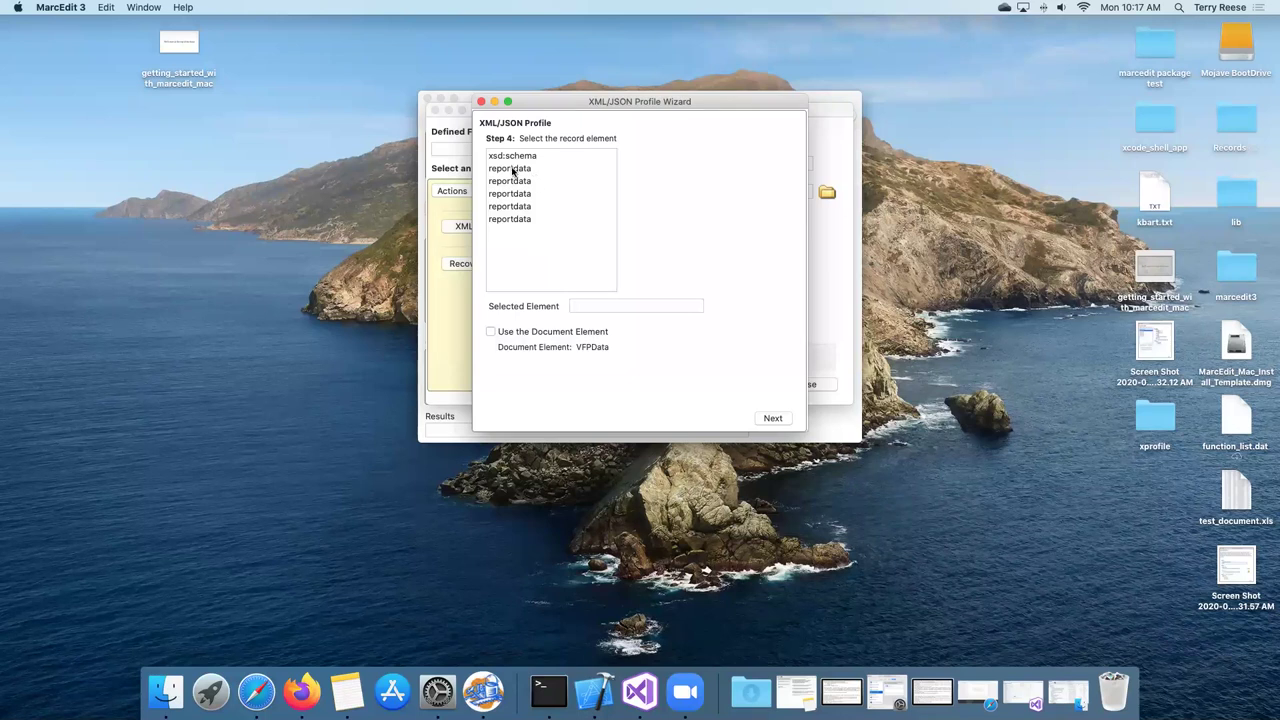
click(510, 168)
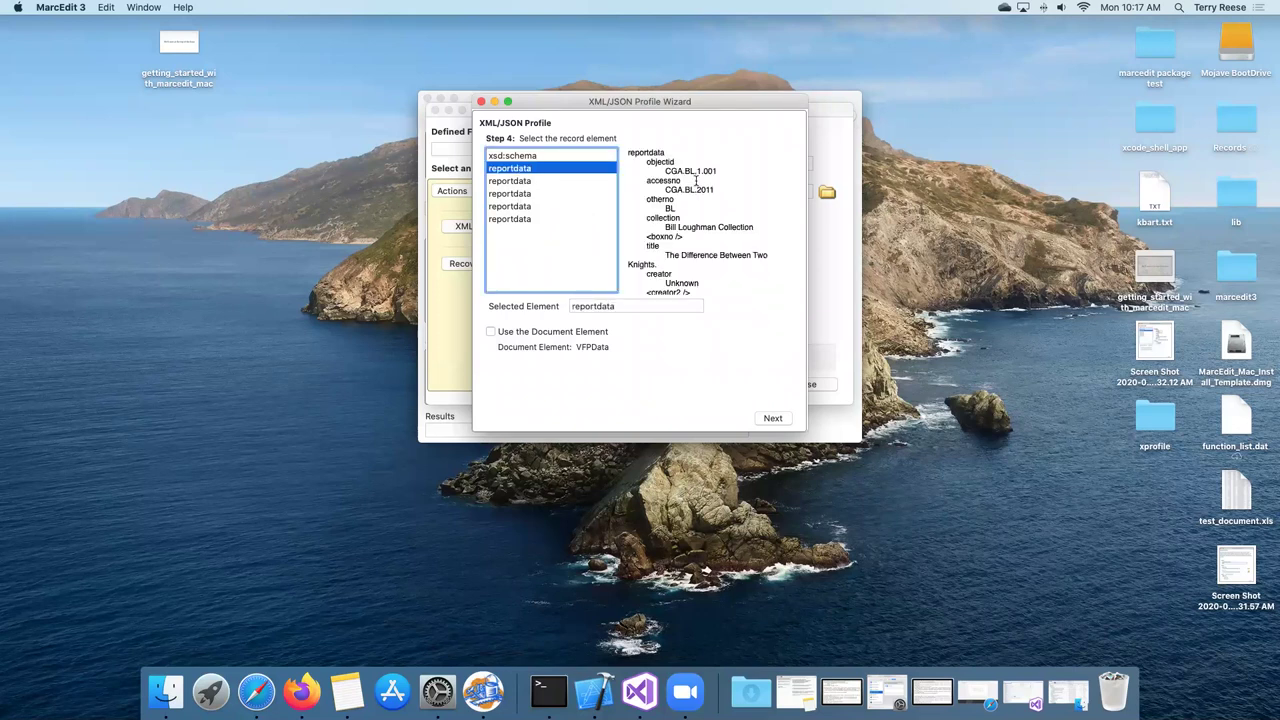
scroll(686, 205, down, 5)
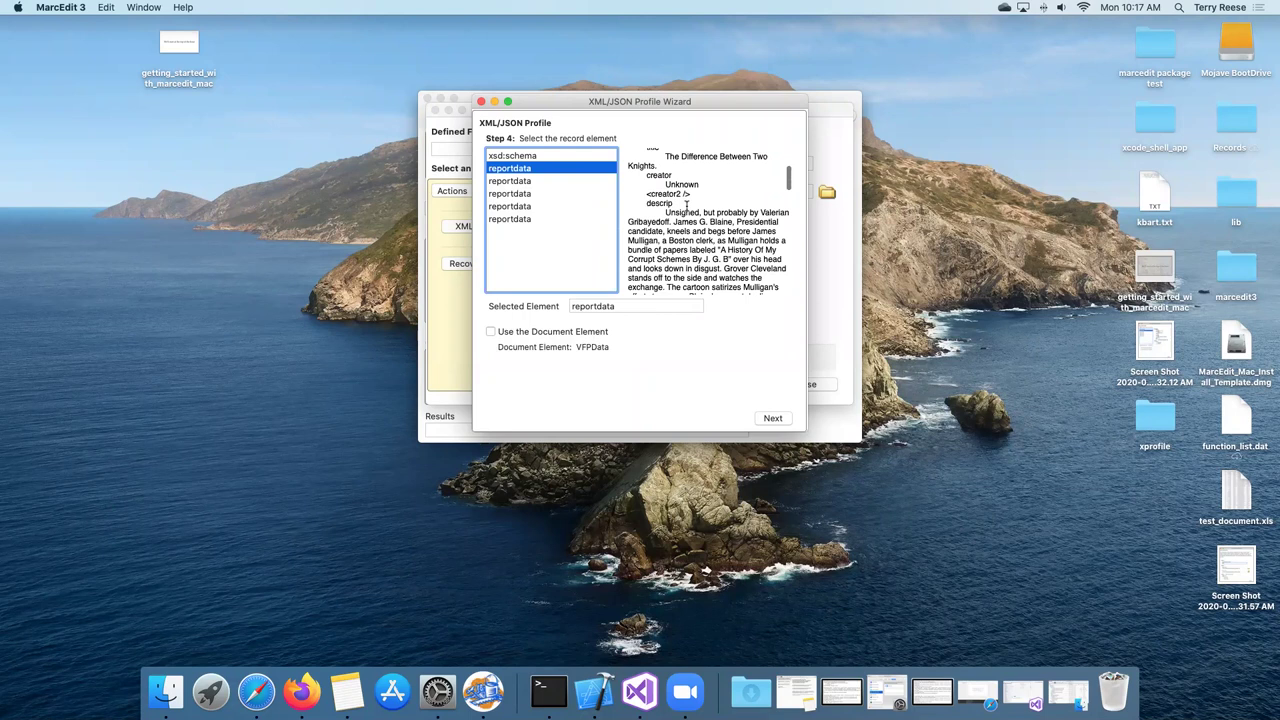
scroll(686, 205, up, 5)
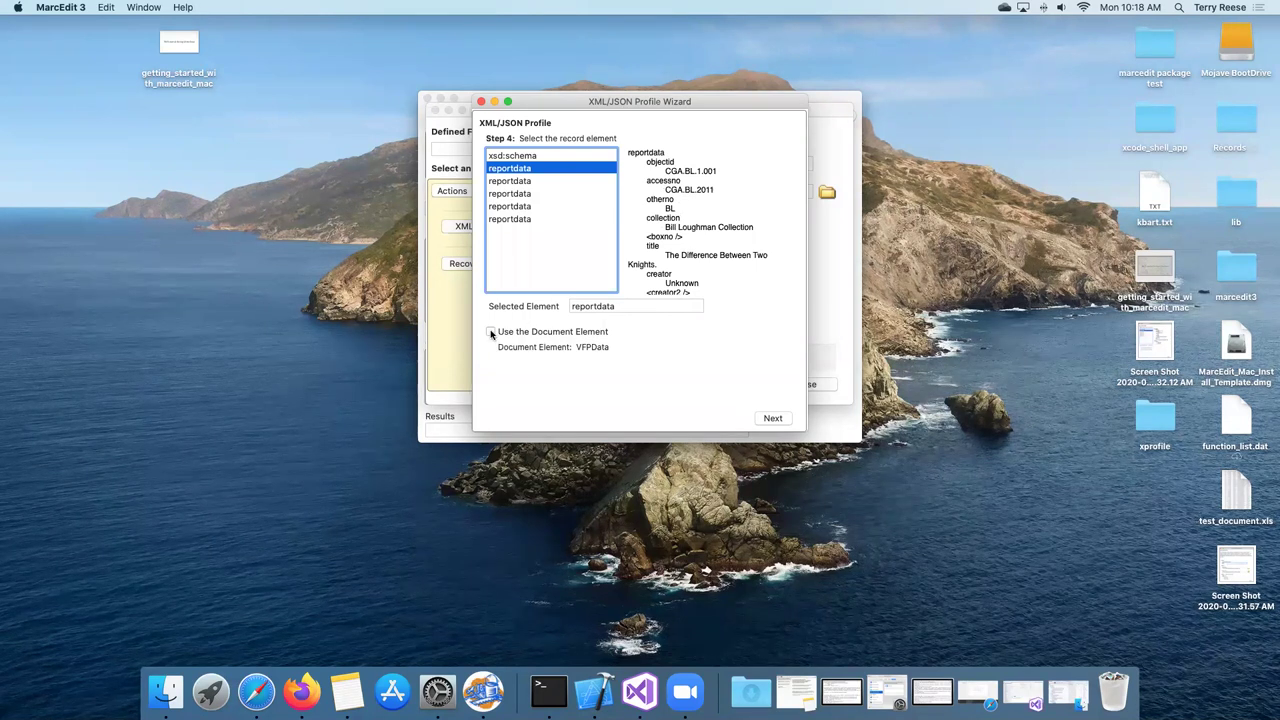
- Try the document element option and a manual objectid entry as record element, and restore reportdata as the selected element
click(491, 332)
click(491, 332)
click(625, 306)
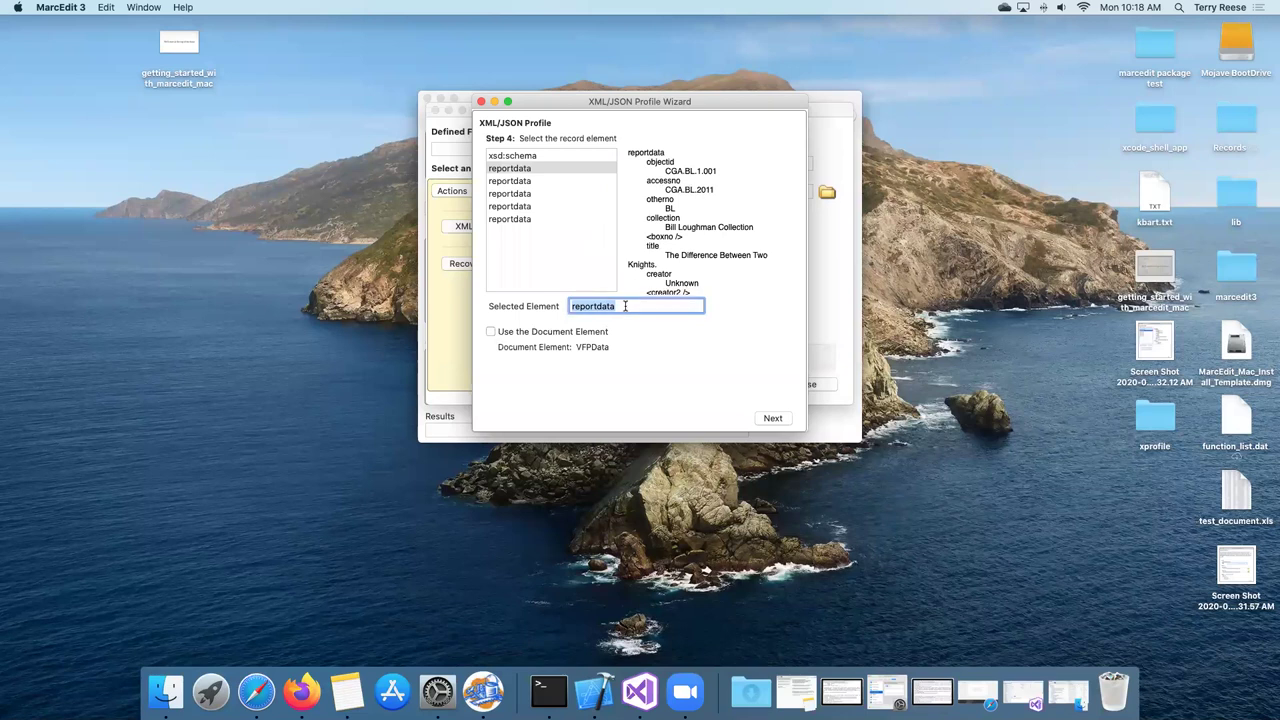
text(objectid)
click(506, 170)
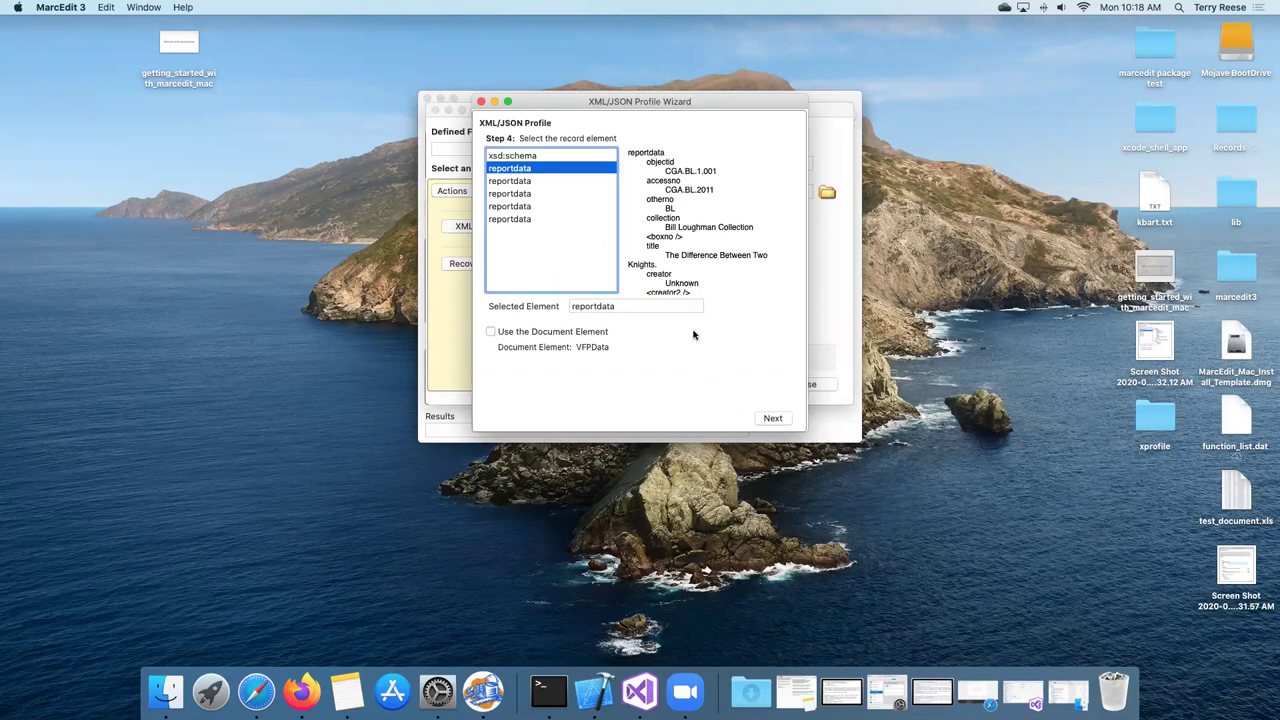
- Accept reportdata as the record element and add an argument mapping the title field to 245$a
click(772, 418)
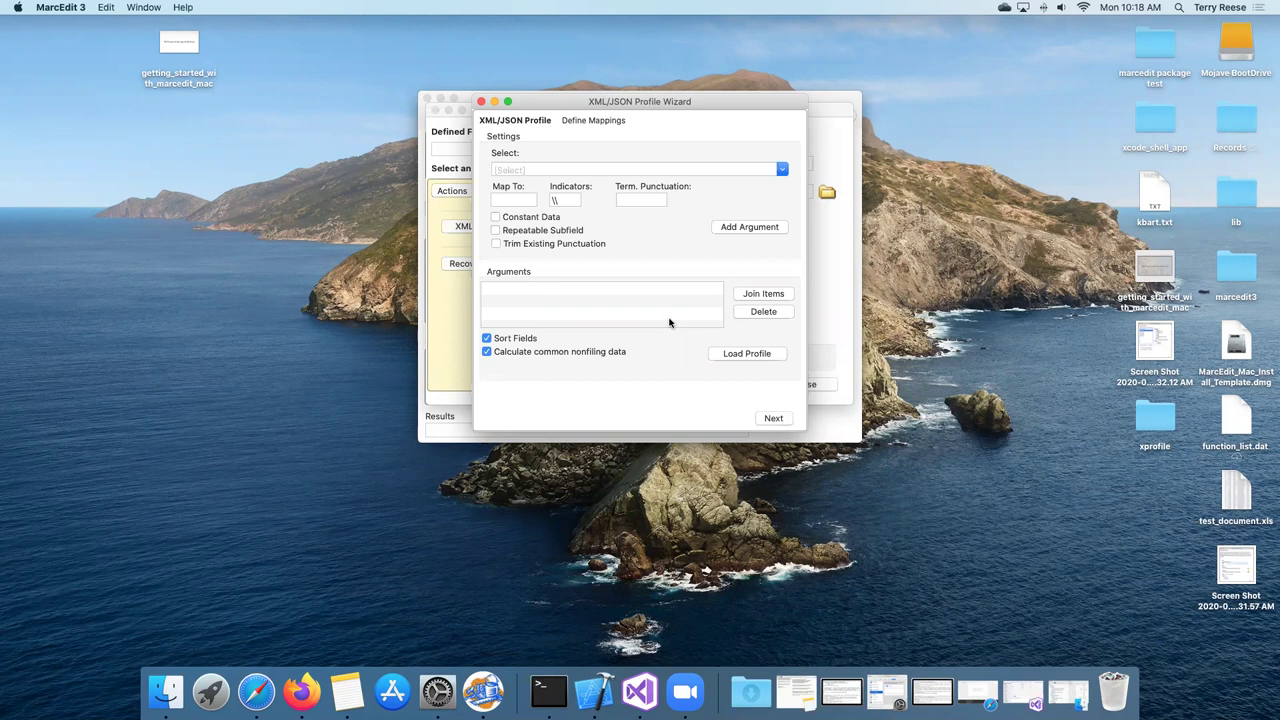
click(784, 171)
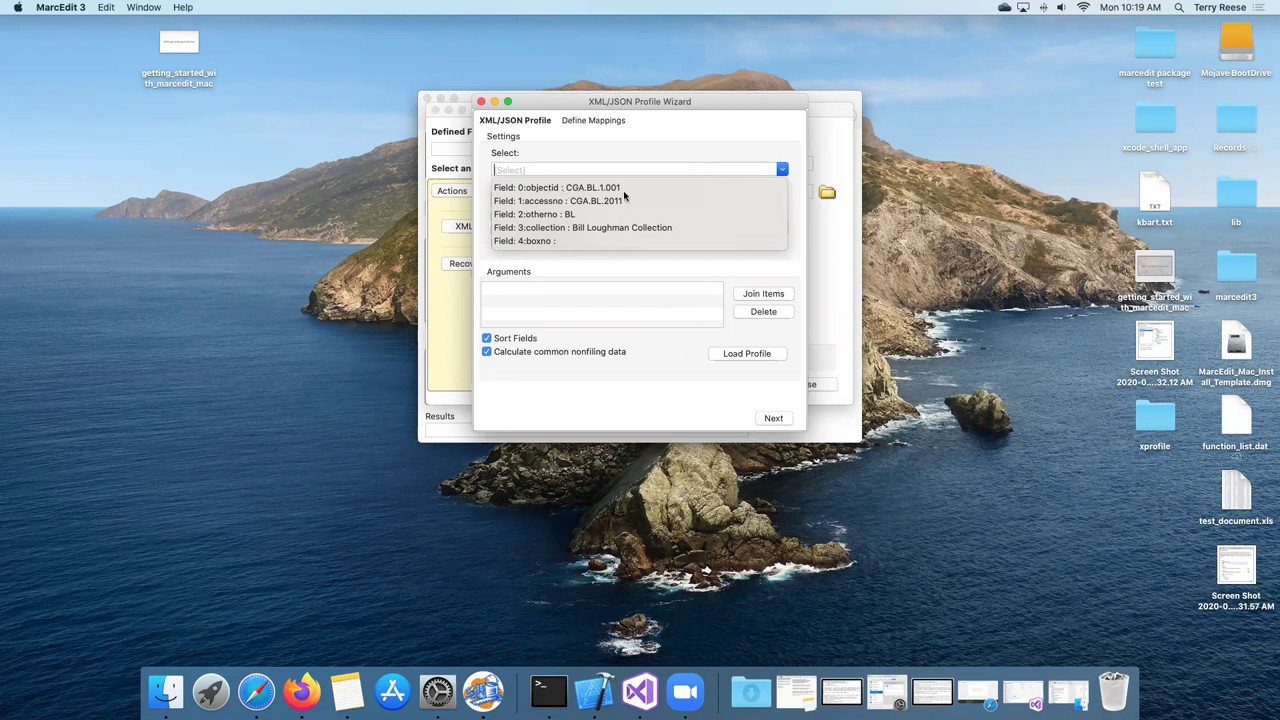
scroll(623, 190, down, 2)
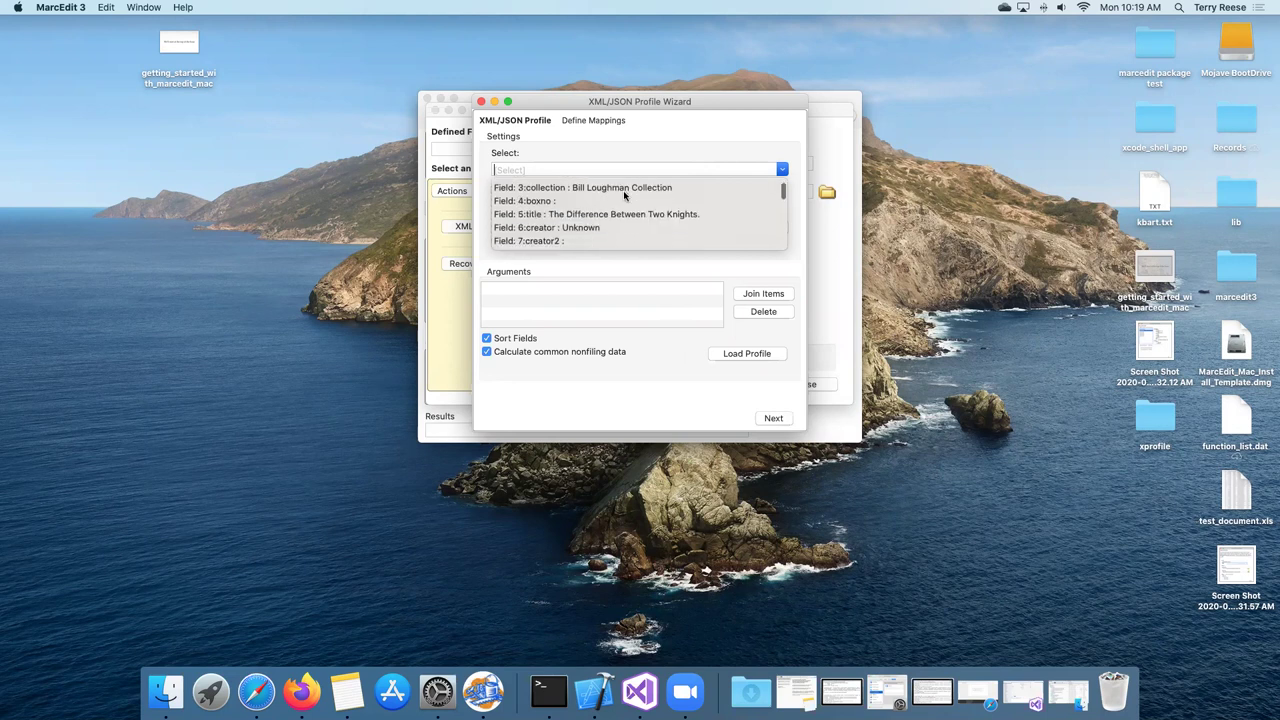
scroll(623, 190, down, 1)
scroll(623, 190, up, 3)
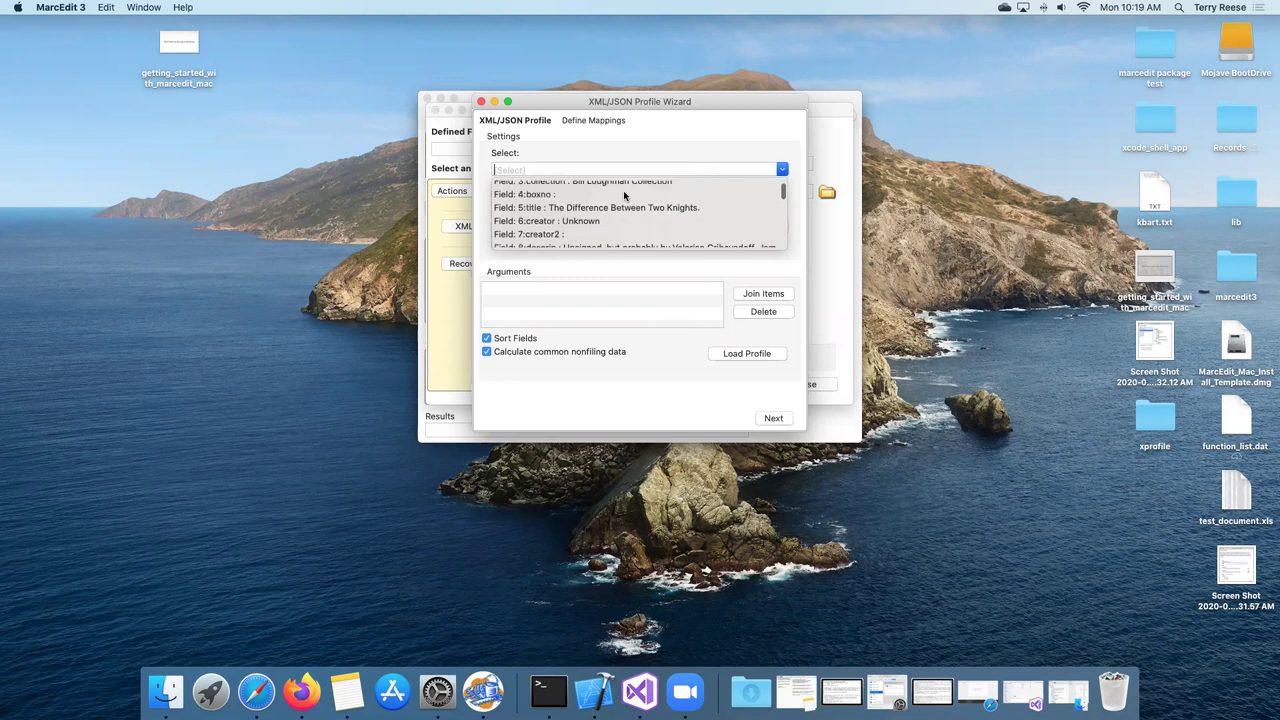
scroll(626, 222, down, 1)
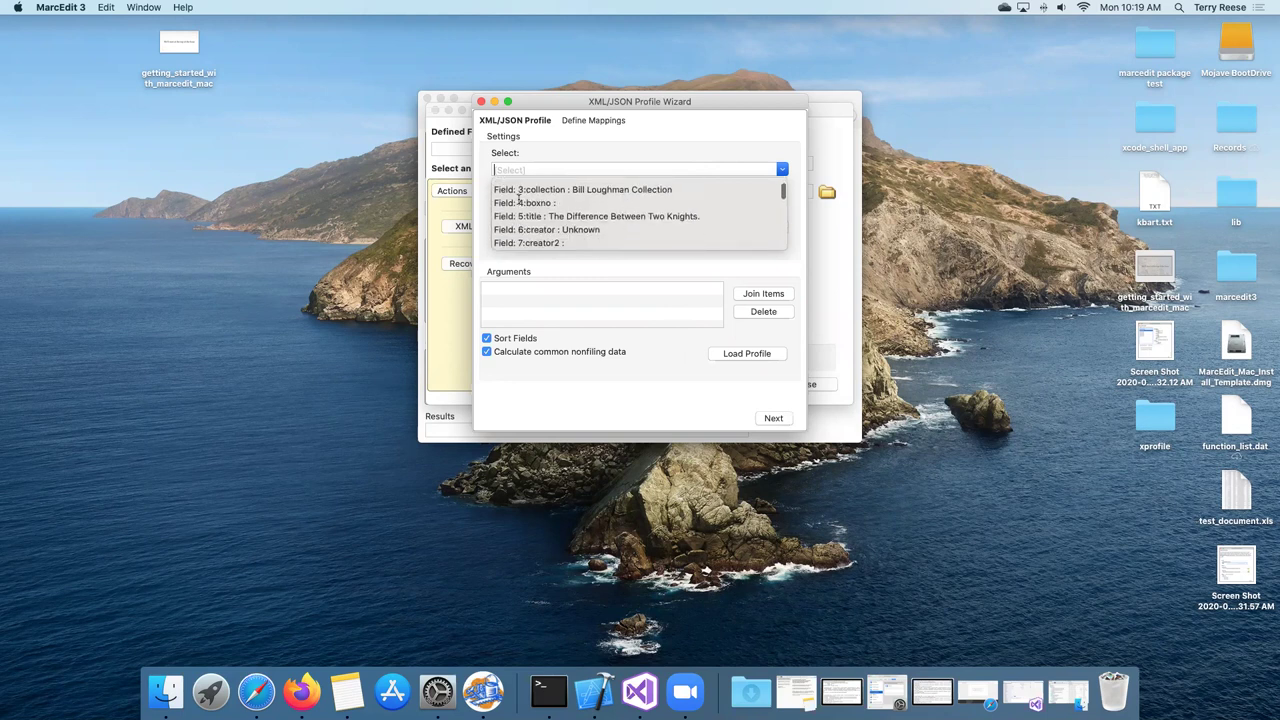
click(626, 217)
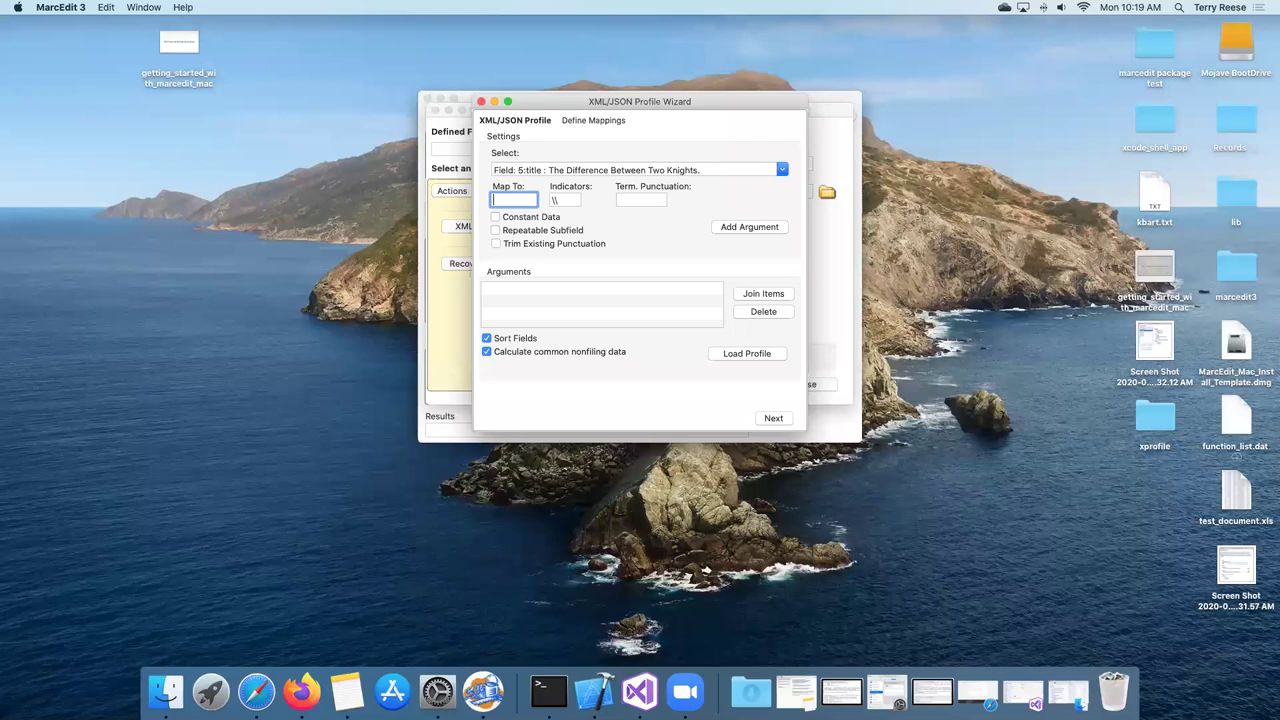
text(245$a)
click(720, 231)
- Add an argument mapping the creator field to 700$a with indicators 10
click(782, 170)
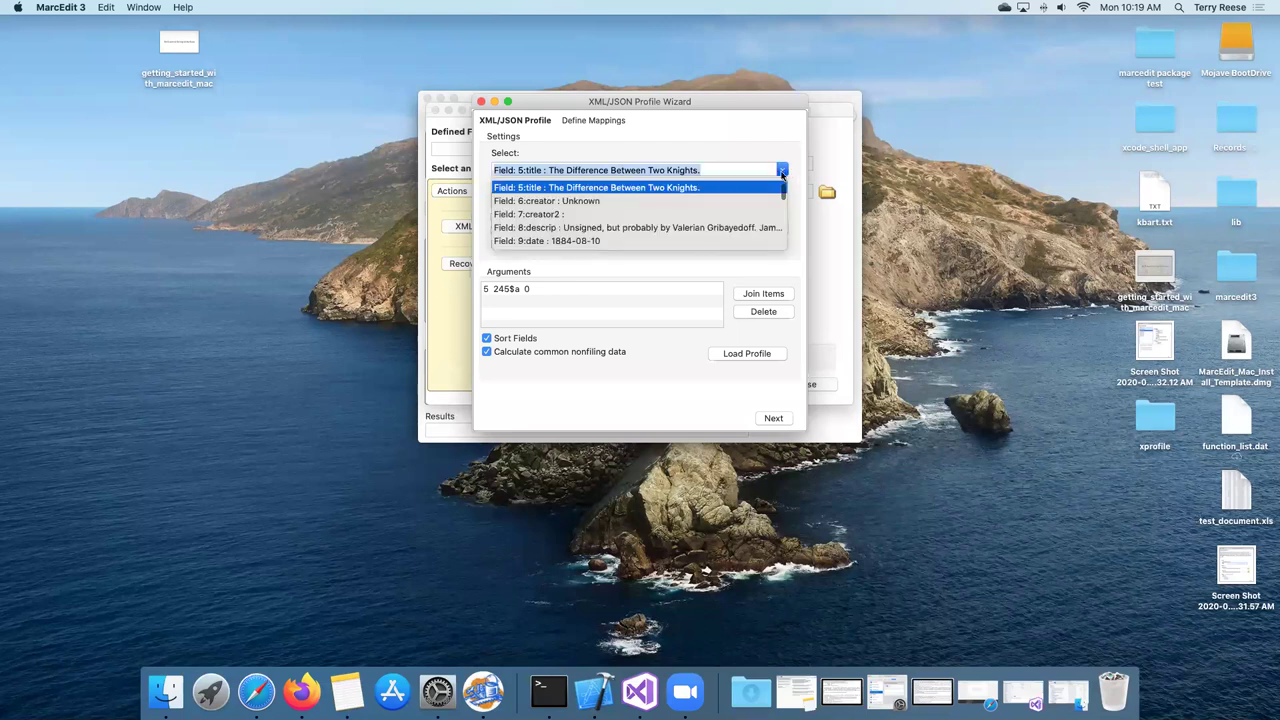
click(557, 211)
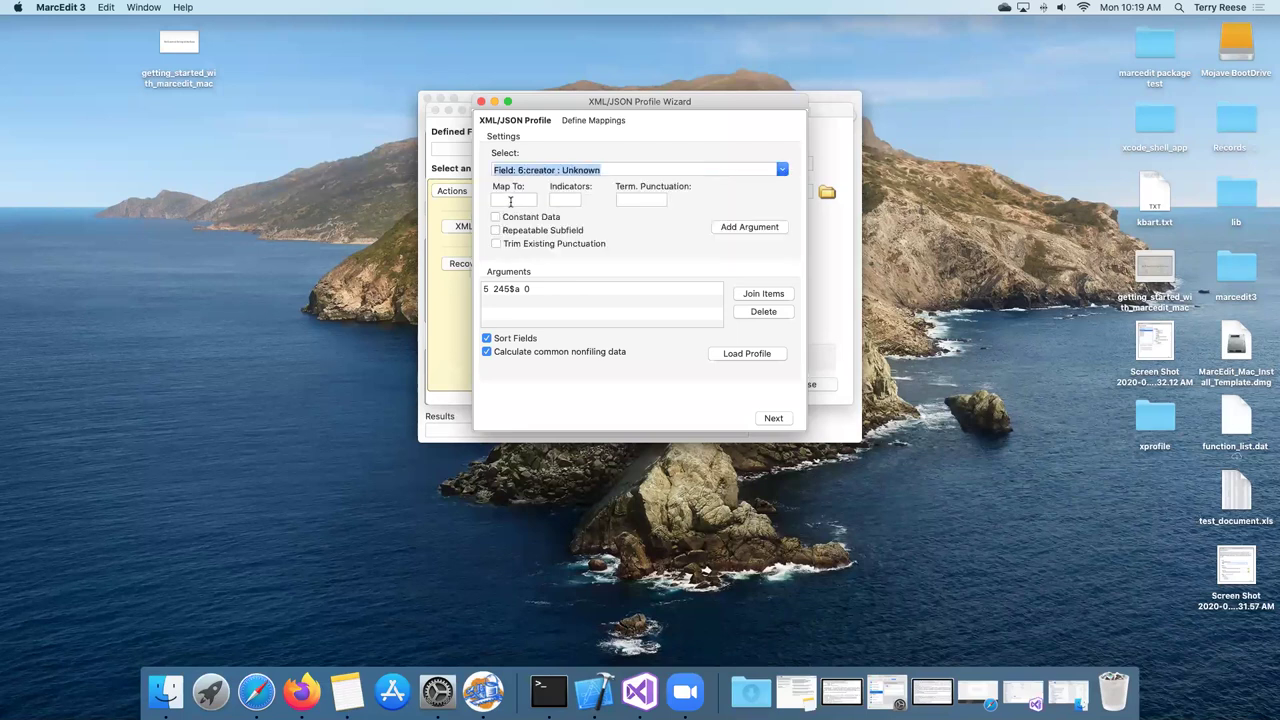
click(513, 199)
text(7)
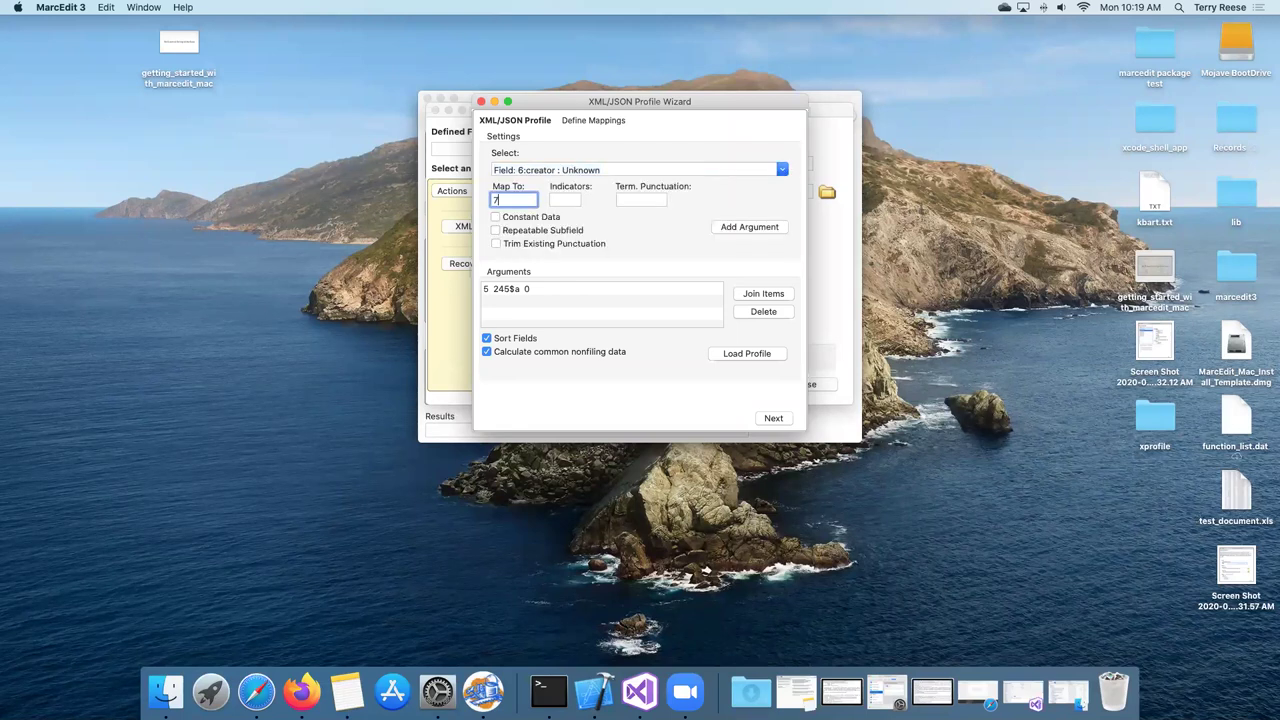
text(00$a)
key(Tab)
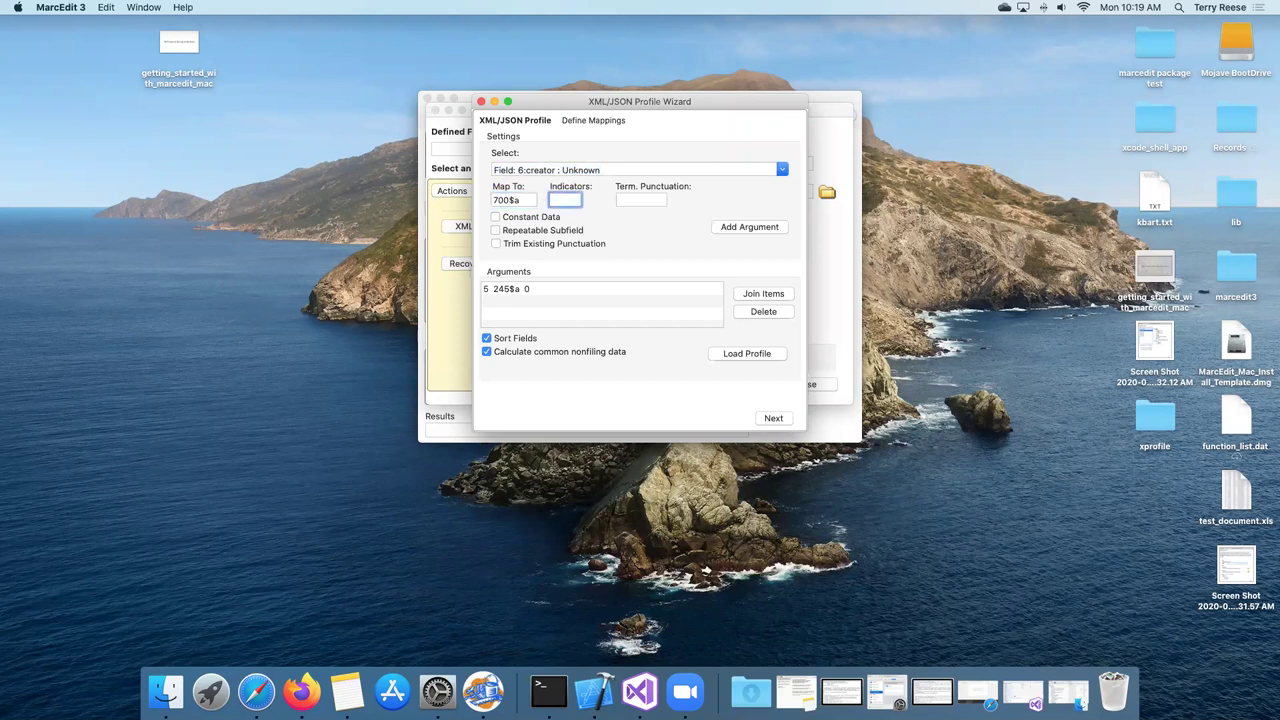
text(10)
click(741, 228)
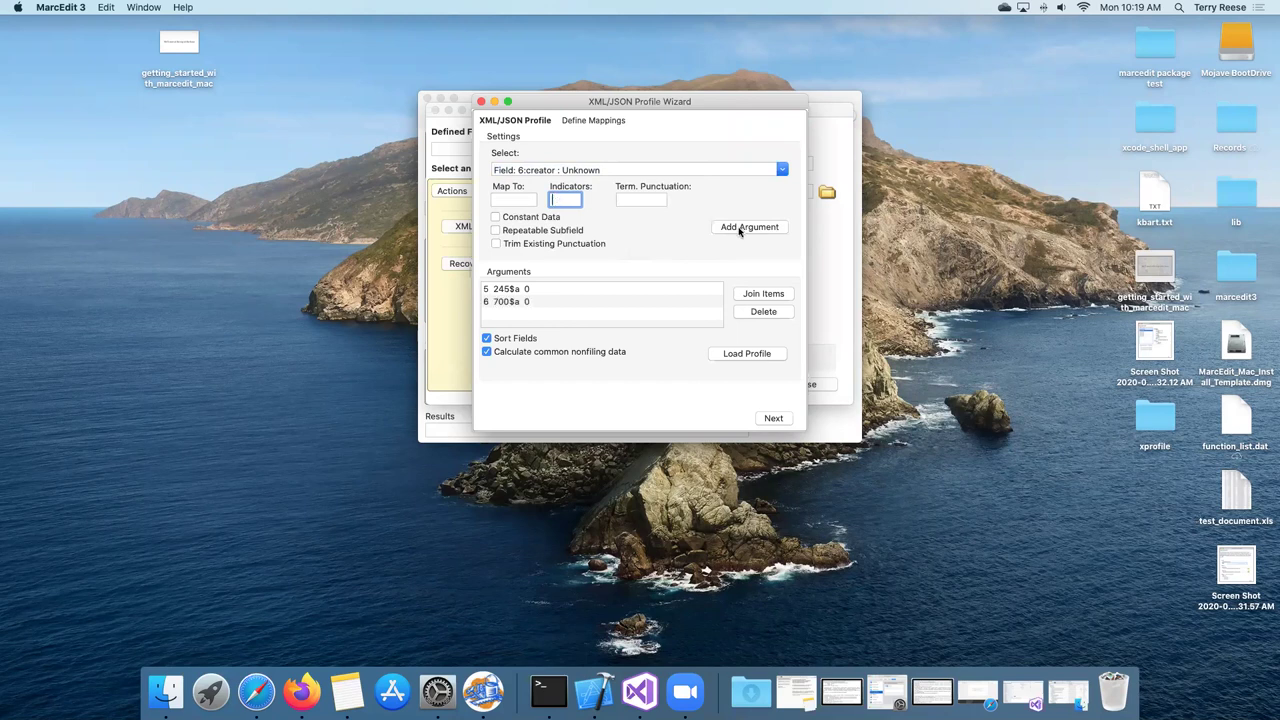
- Add an argument mapping the descrip field to 500$a with blank indicators \\
click(561, 172)
click(783, 170)
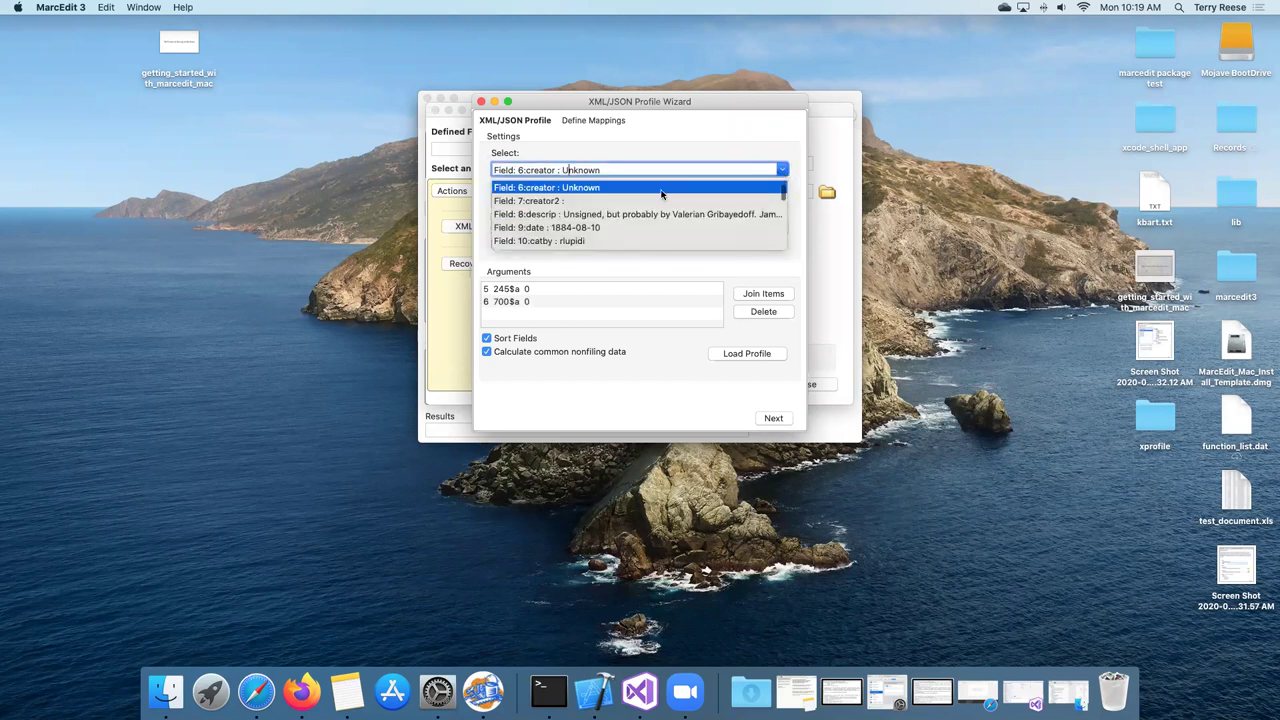
click(631, 214)
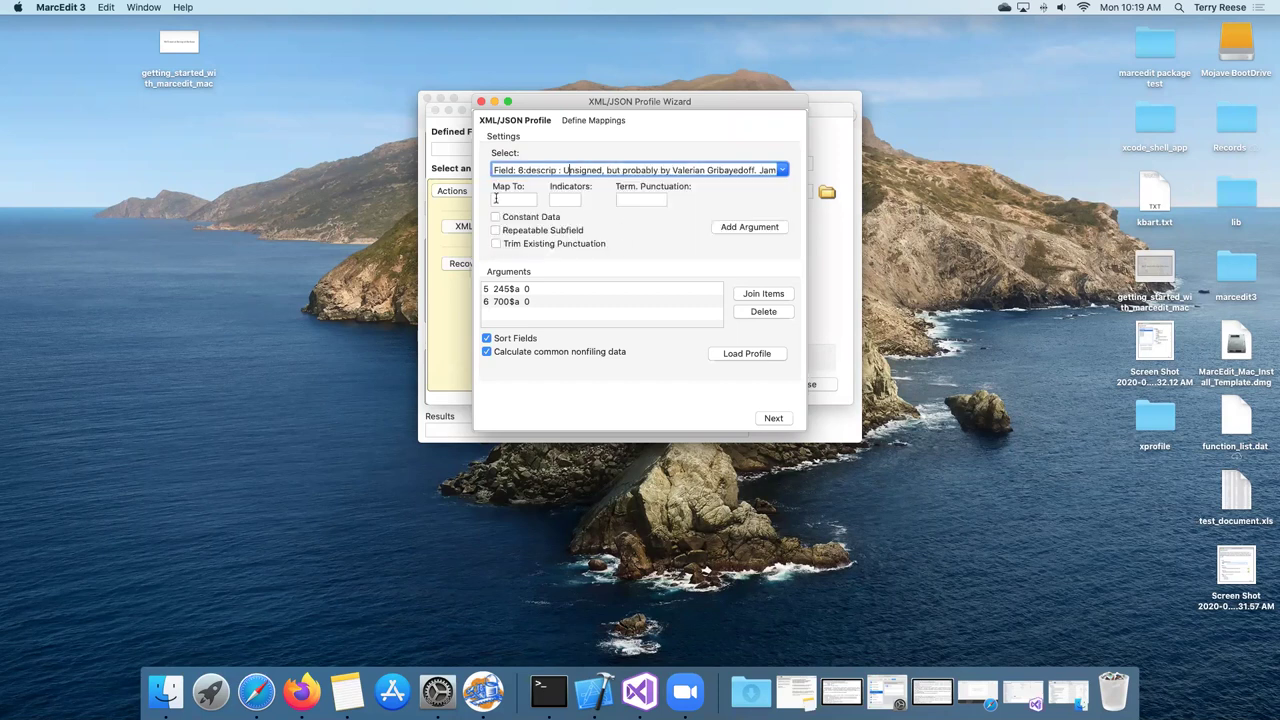
click(496, 198)
text(500$a)
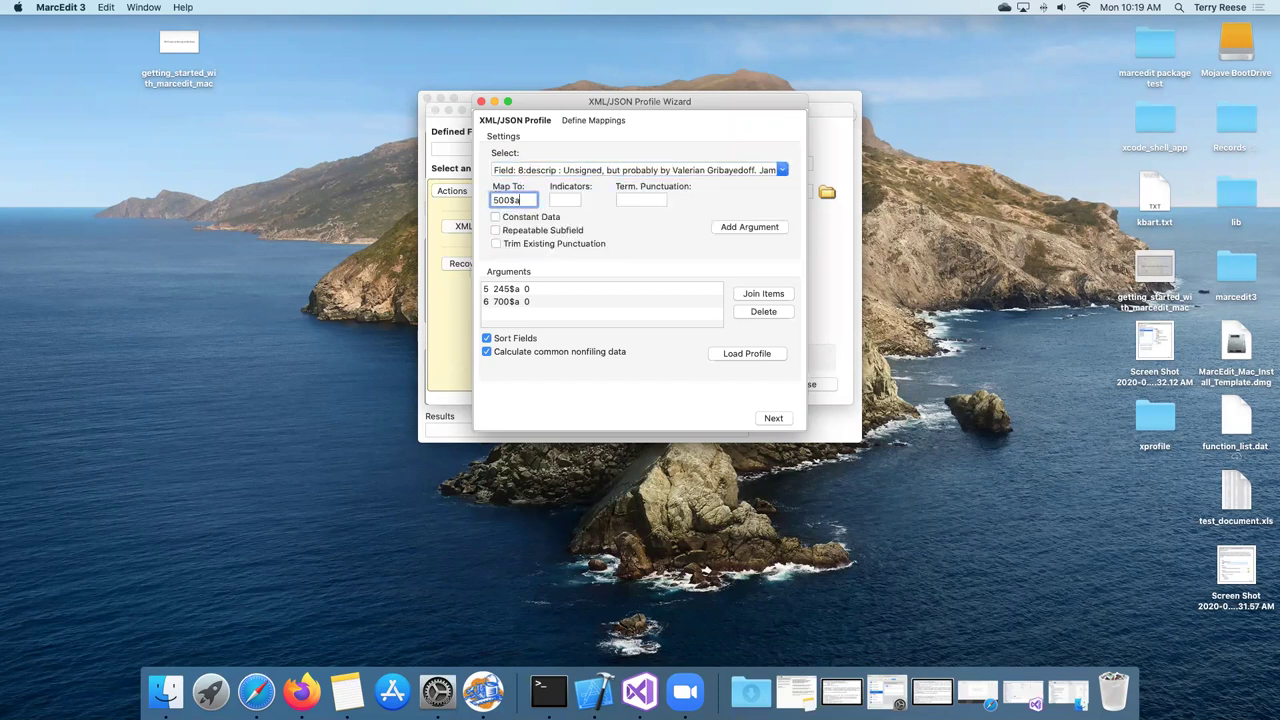
key(Tab)
text(\)
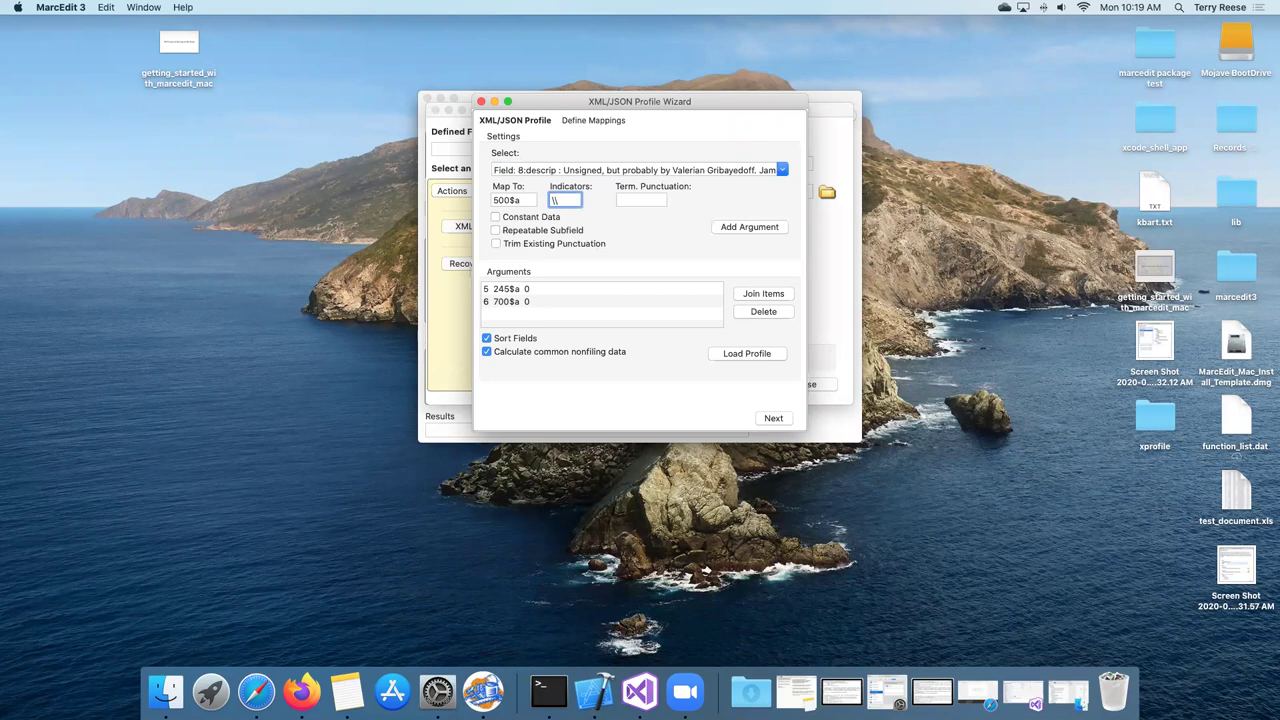
click(746, 229)
click(516, 290)
shift+click(512, 302)
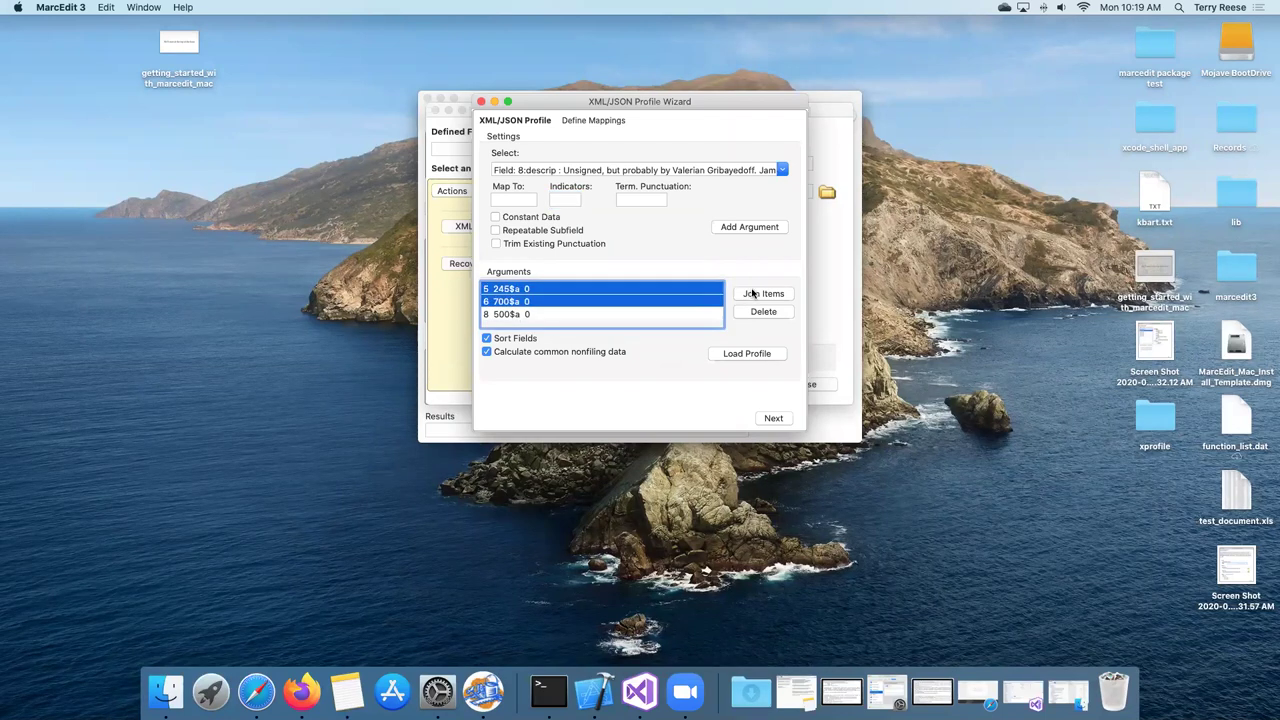
click(587, 293)
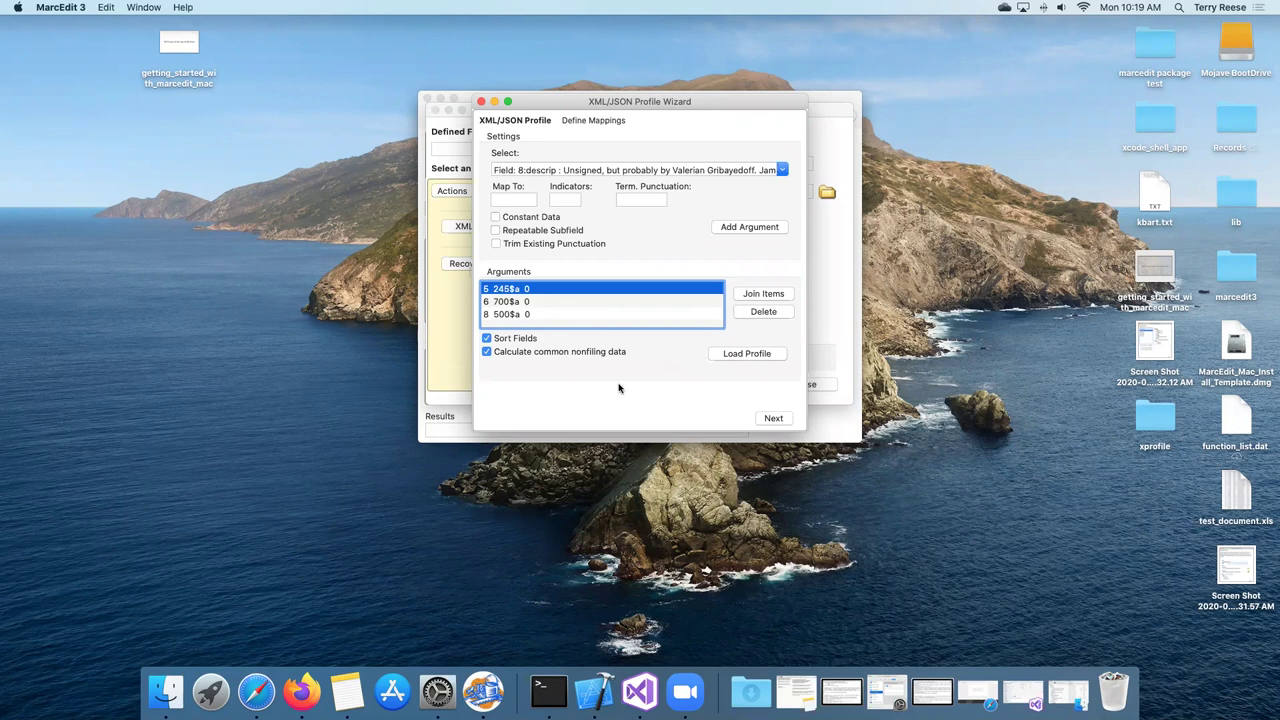
- Finish the profile with the defined mappings, and close the wizard and the XML functions editor
click(771, 419)
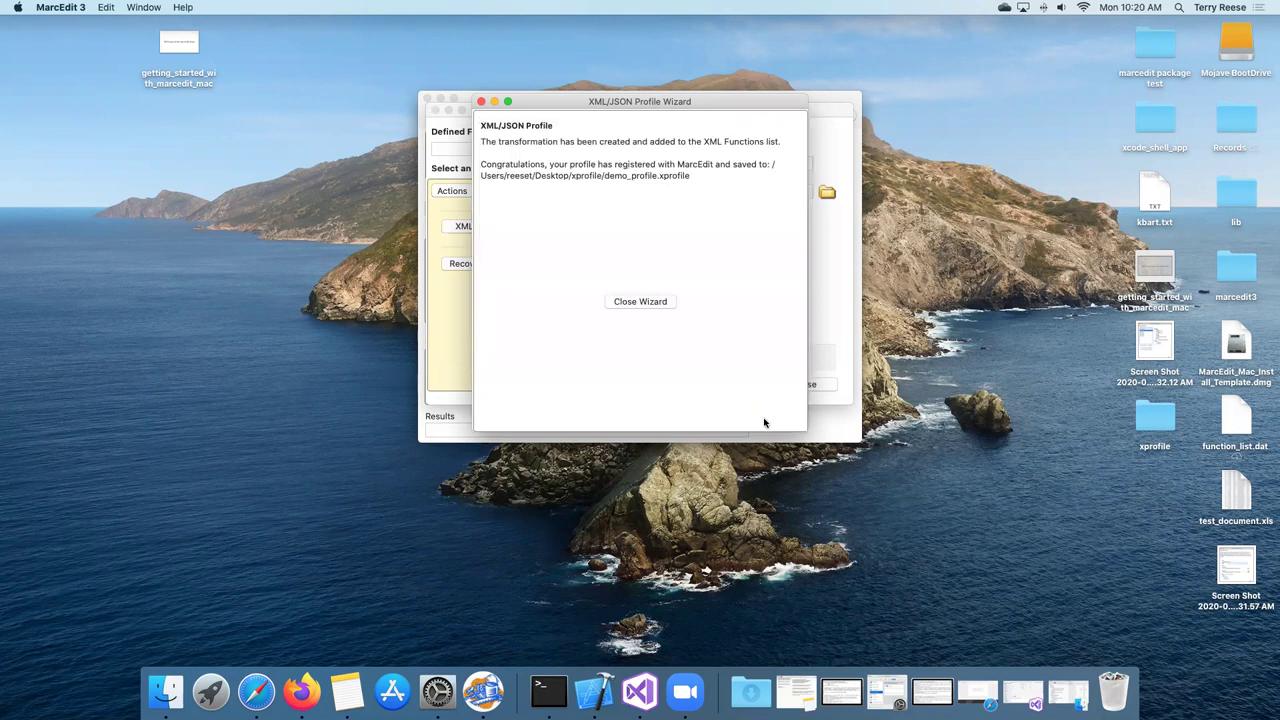
click(657, 304)
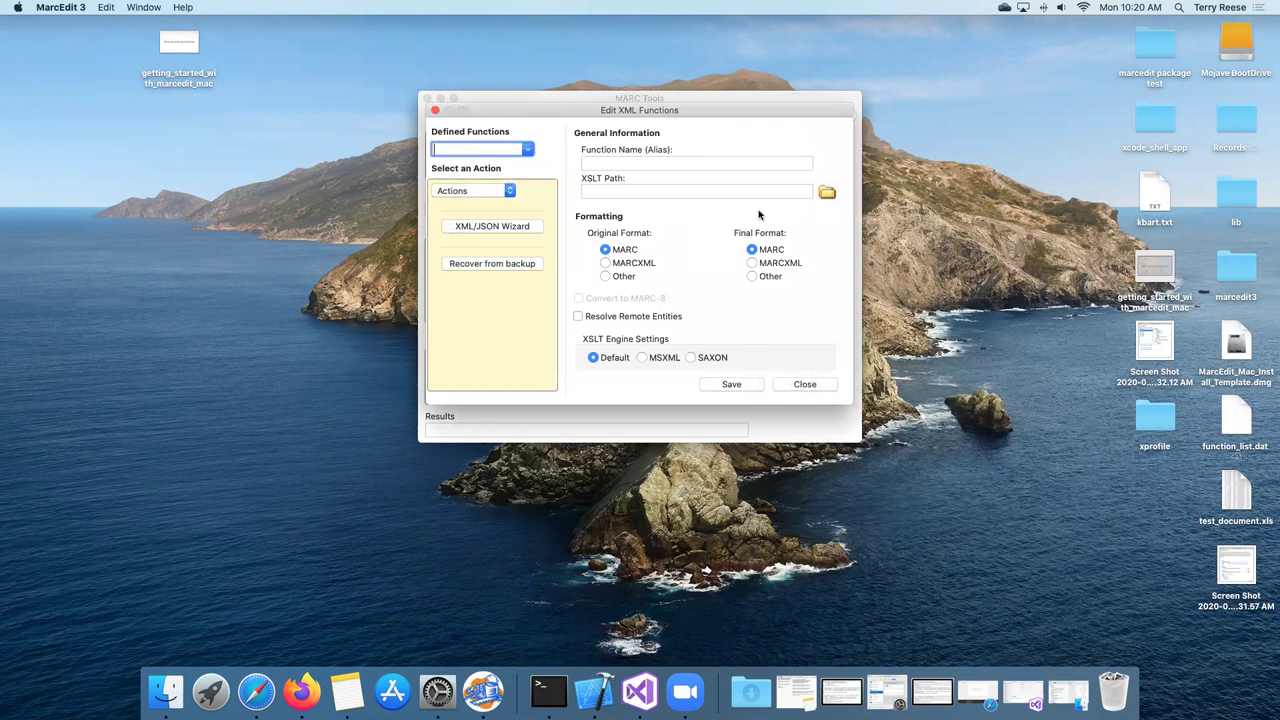
key(Escape)
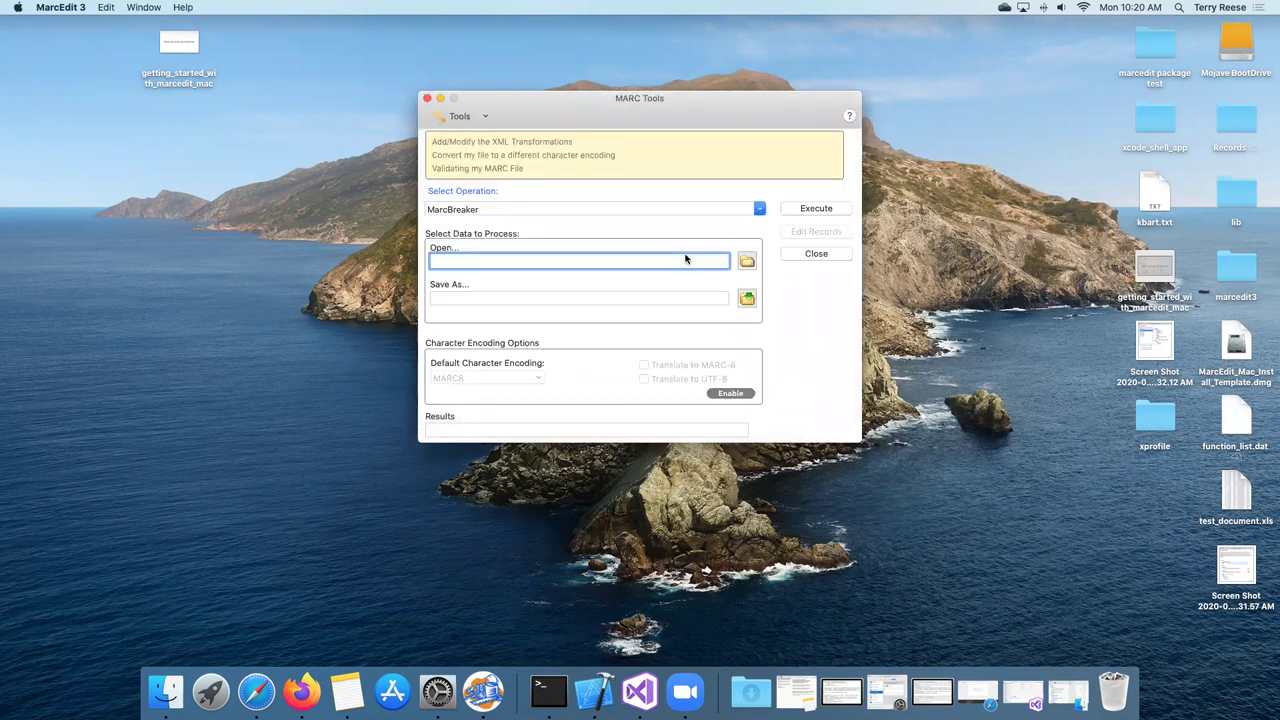
- Reopen MARC Tools to refresh its list of operations and choose PastPerfectTest => MARC
key(alt+Down)
scroll(685, 259, down, 3)
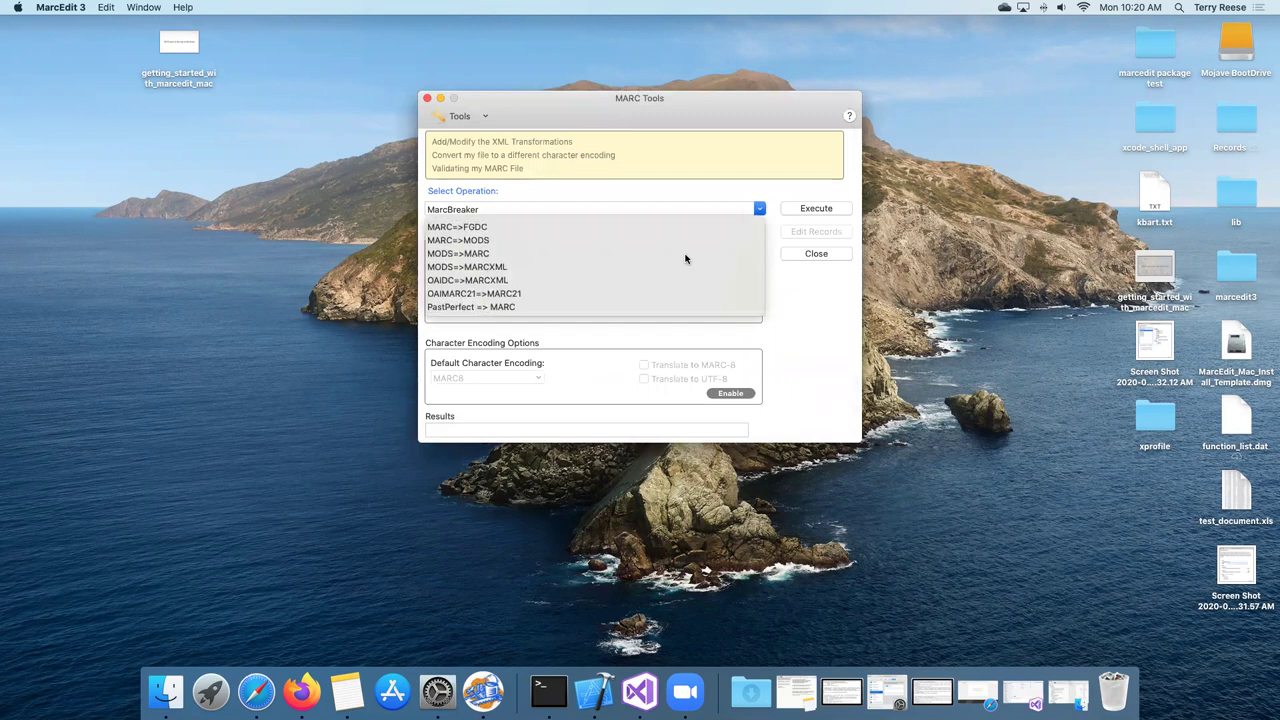
scroll(685, 259, down, 3)
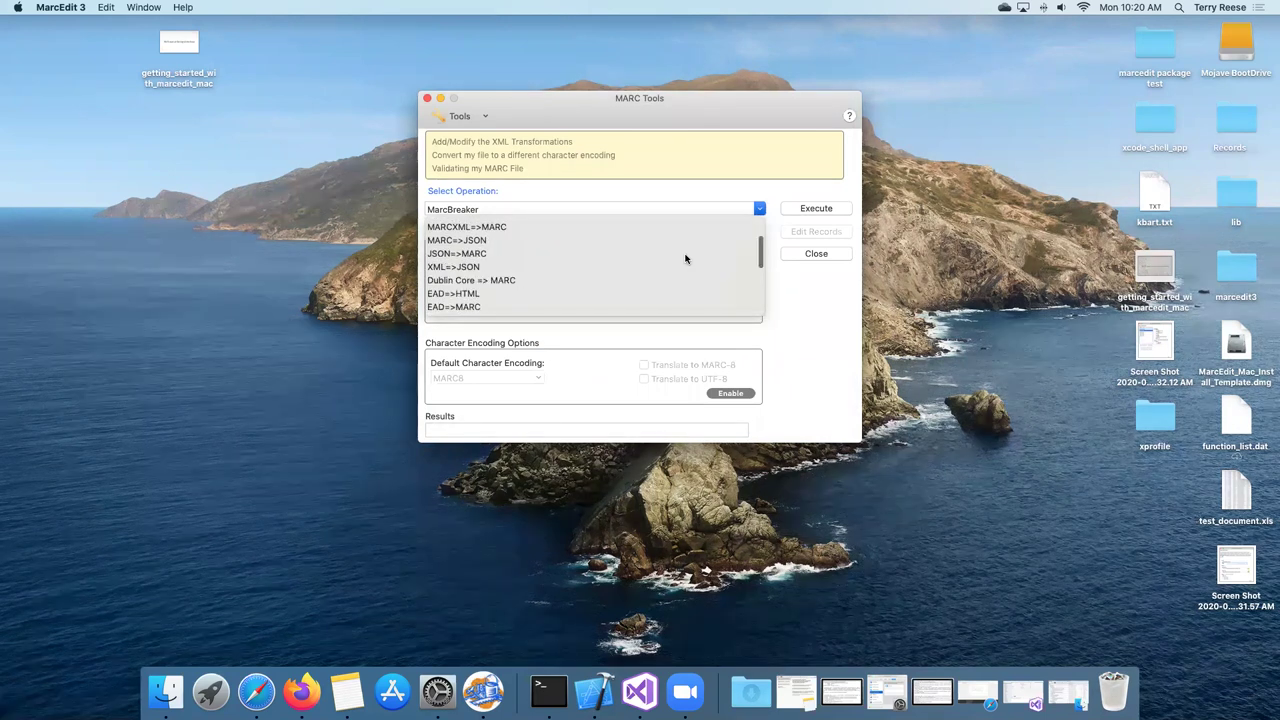
scroll(685, 259, down, 3)
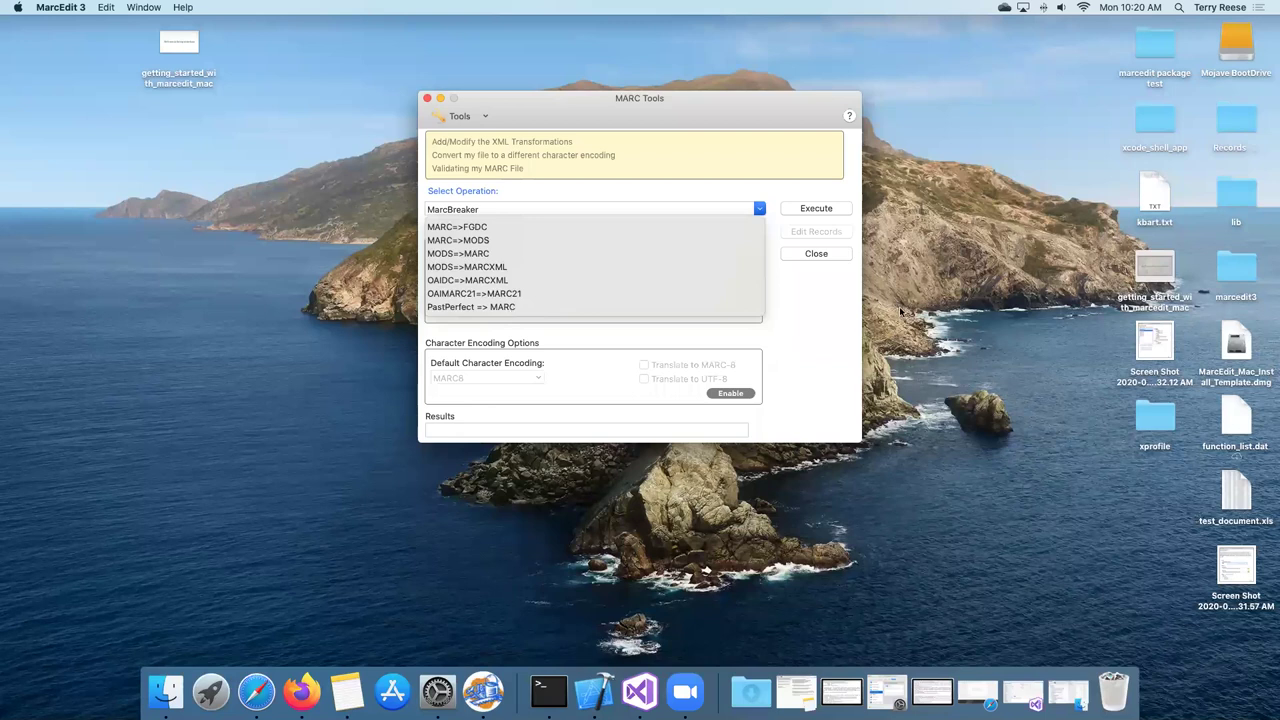
click(818, 263)
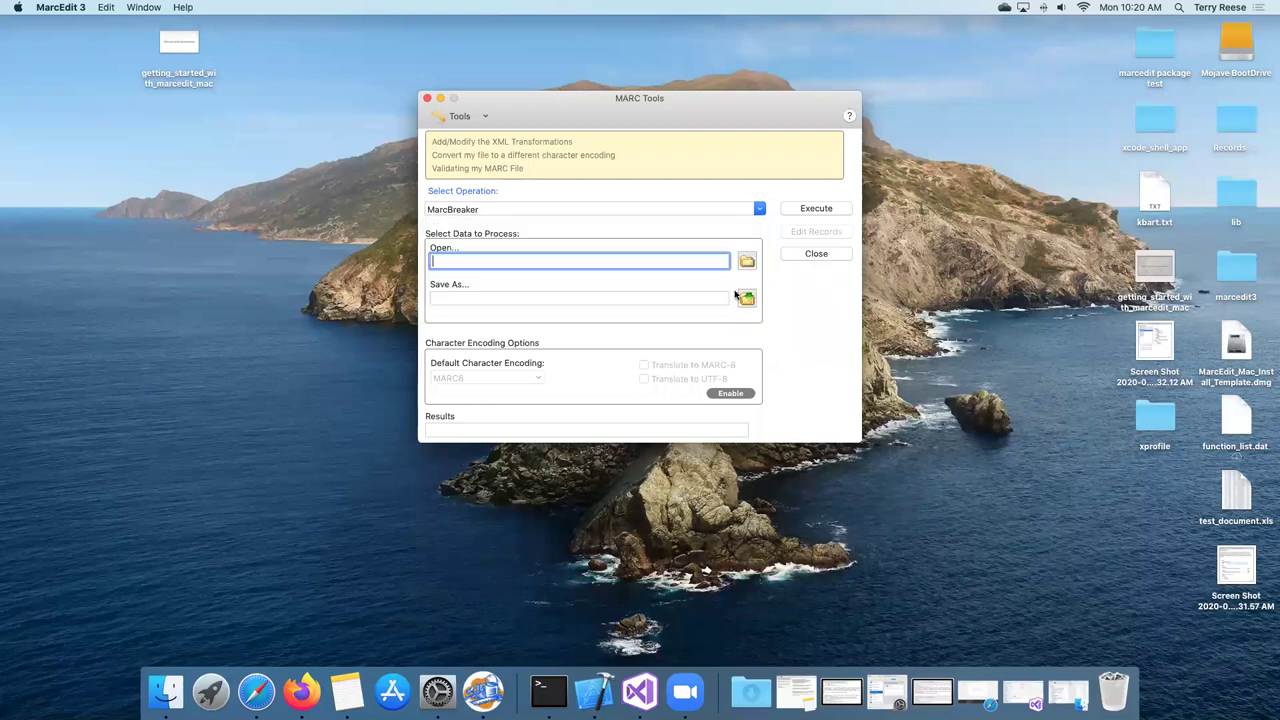
key(super+w)
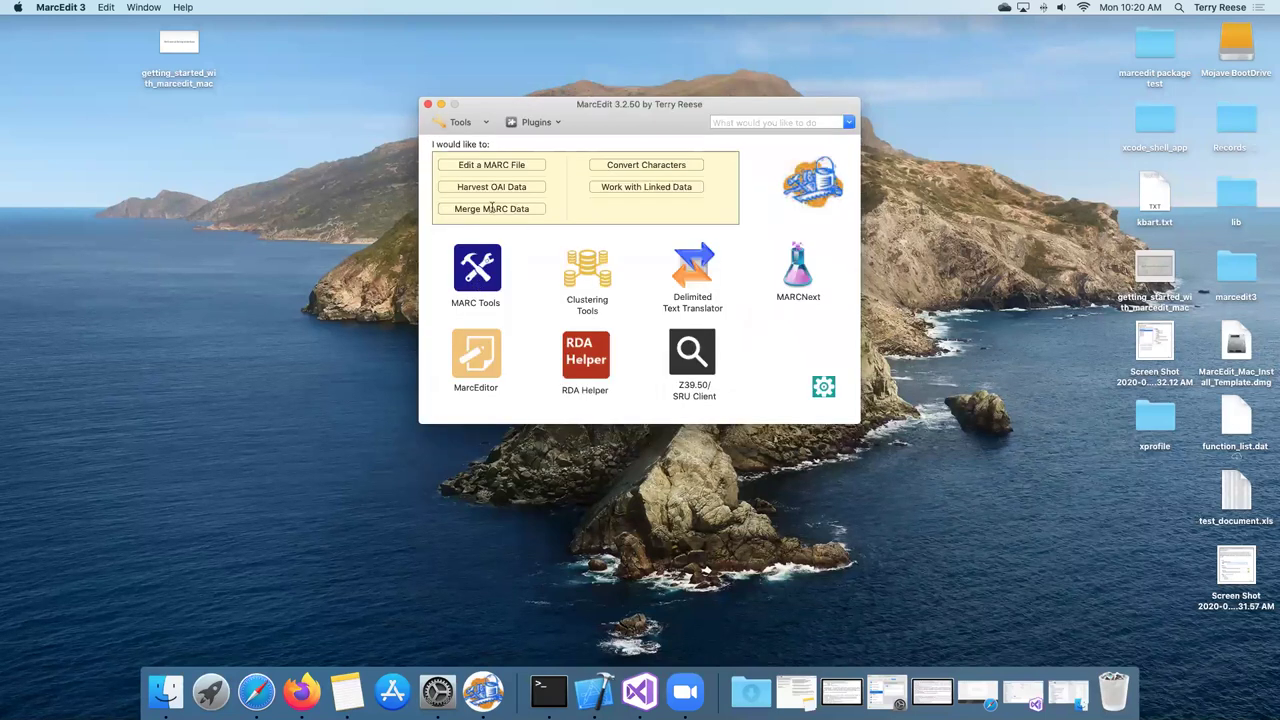
click(459, 166)
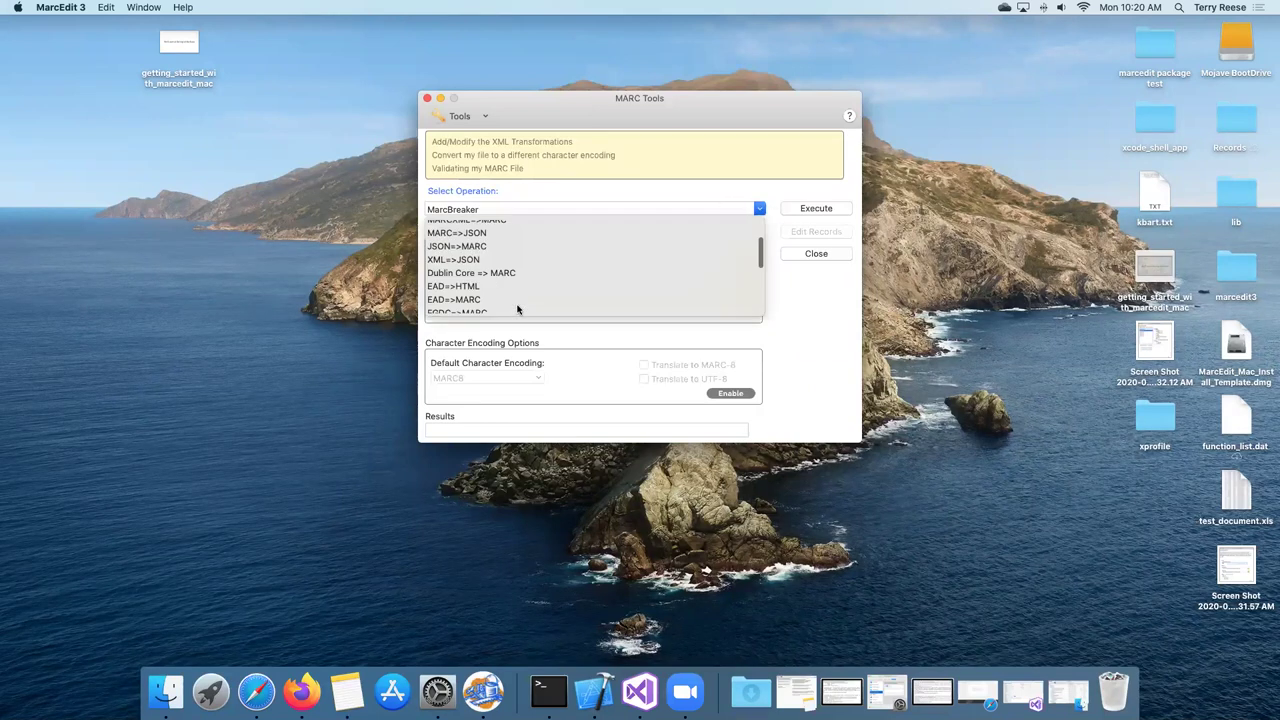
click(521, 308)
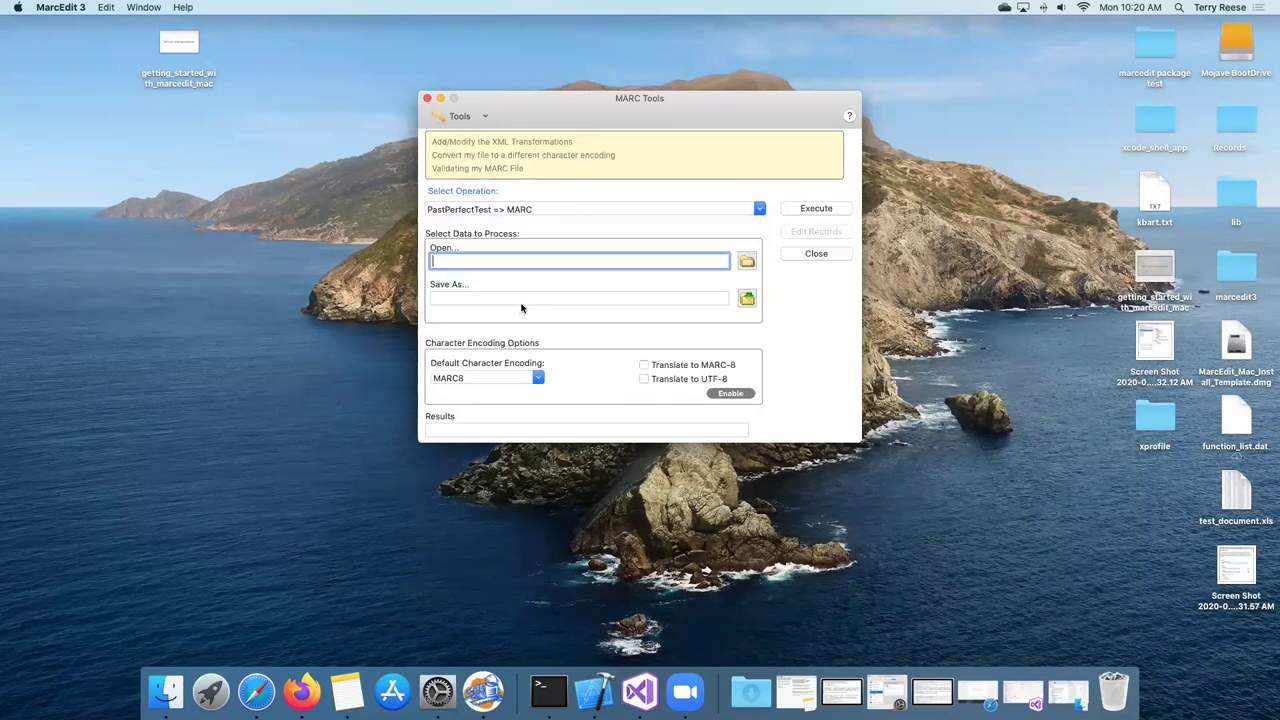
- Choose past_perfect.xml from Downloads as the data file to process
click(746, 262)
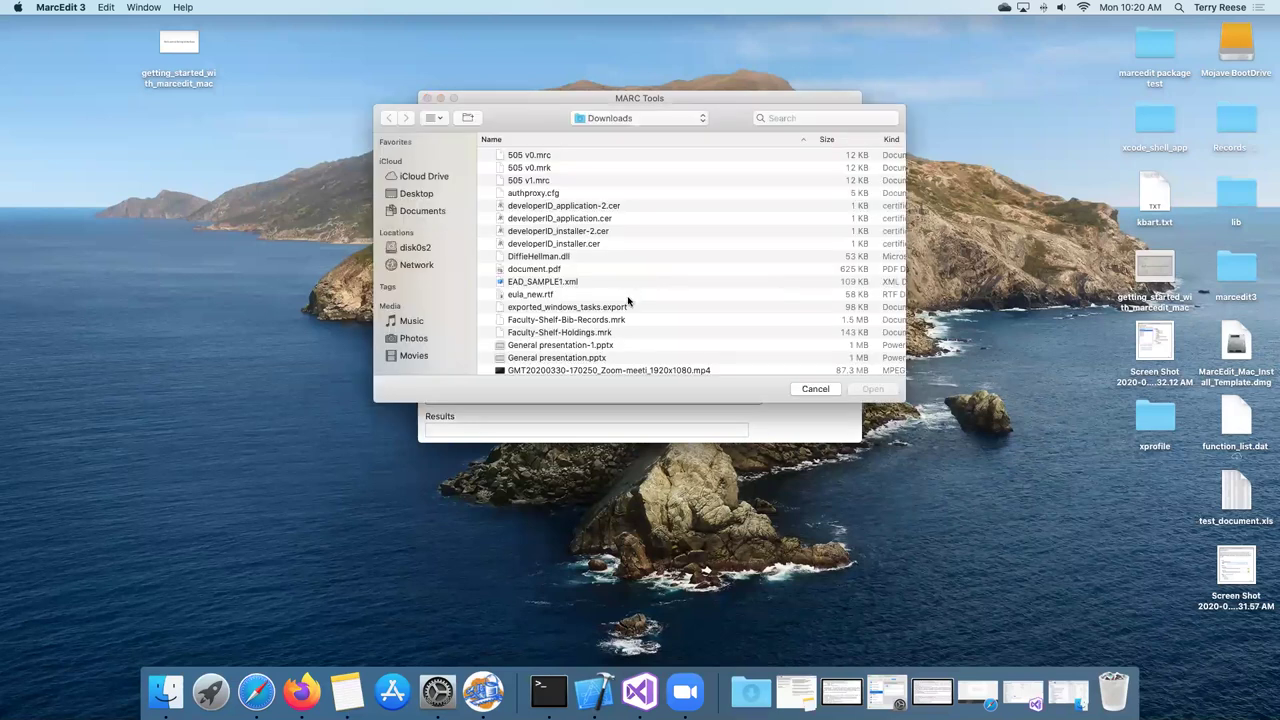
scroll(545, 271, down, 5)
double_click(545, 266)
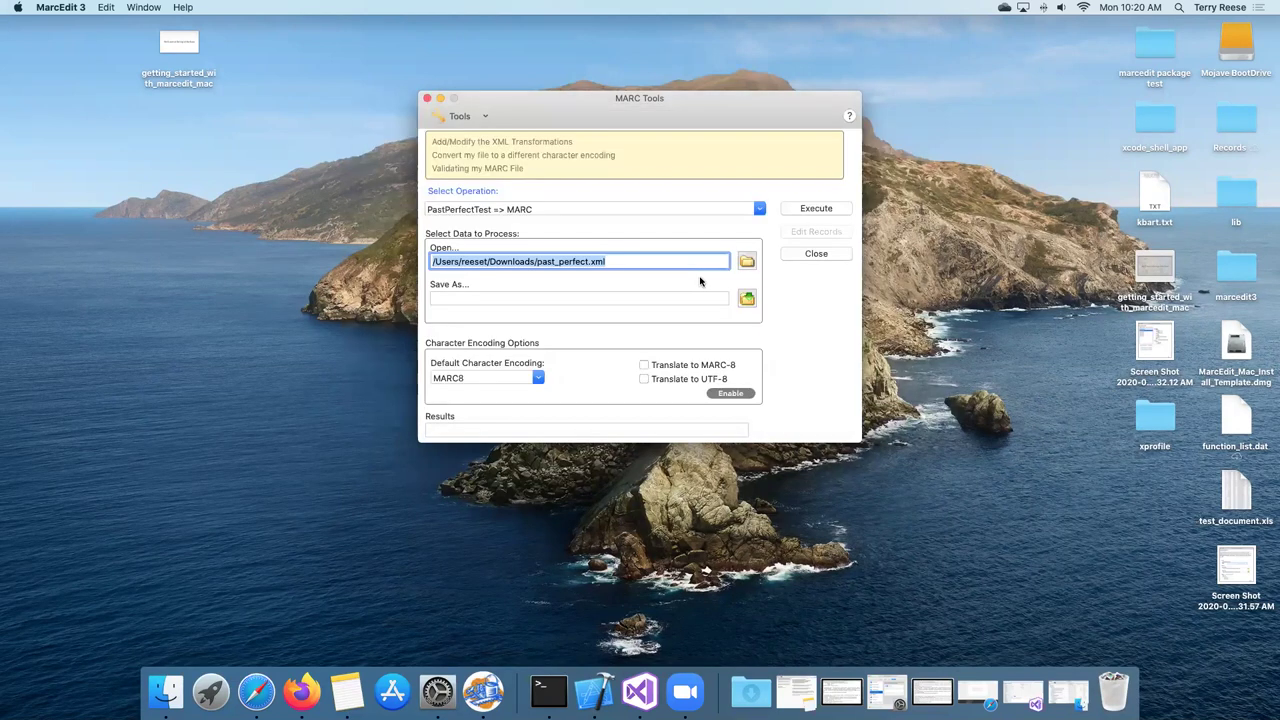
- Set the output file to test_record.mrc on the Desktop and execute the PastPerfectTest => MARC conversion
click(747, 299)
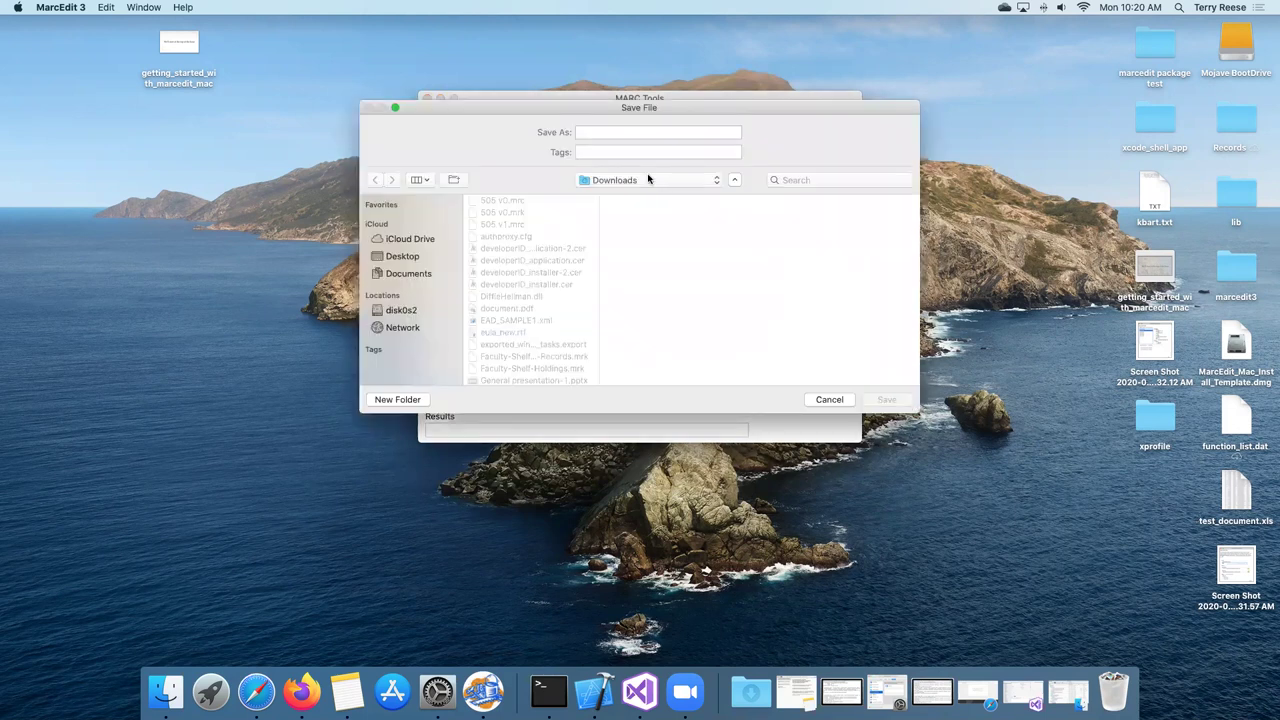
click(688, 181)
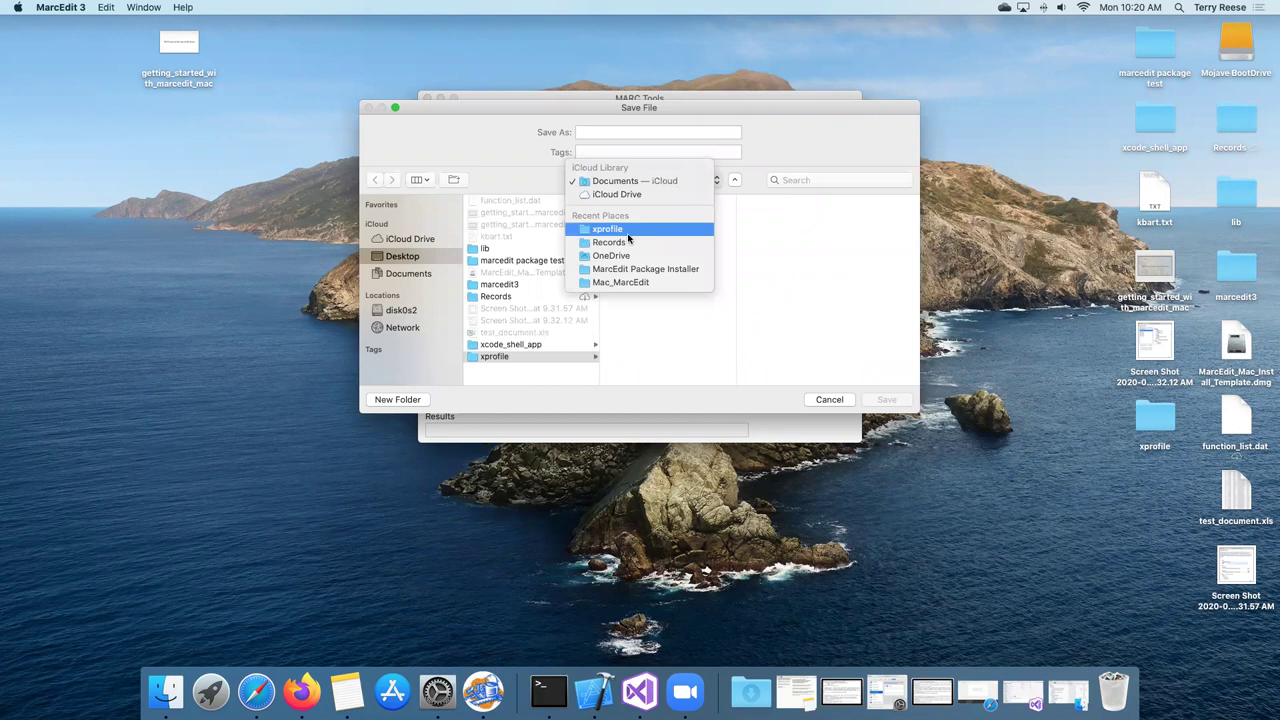
click(628, 180)
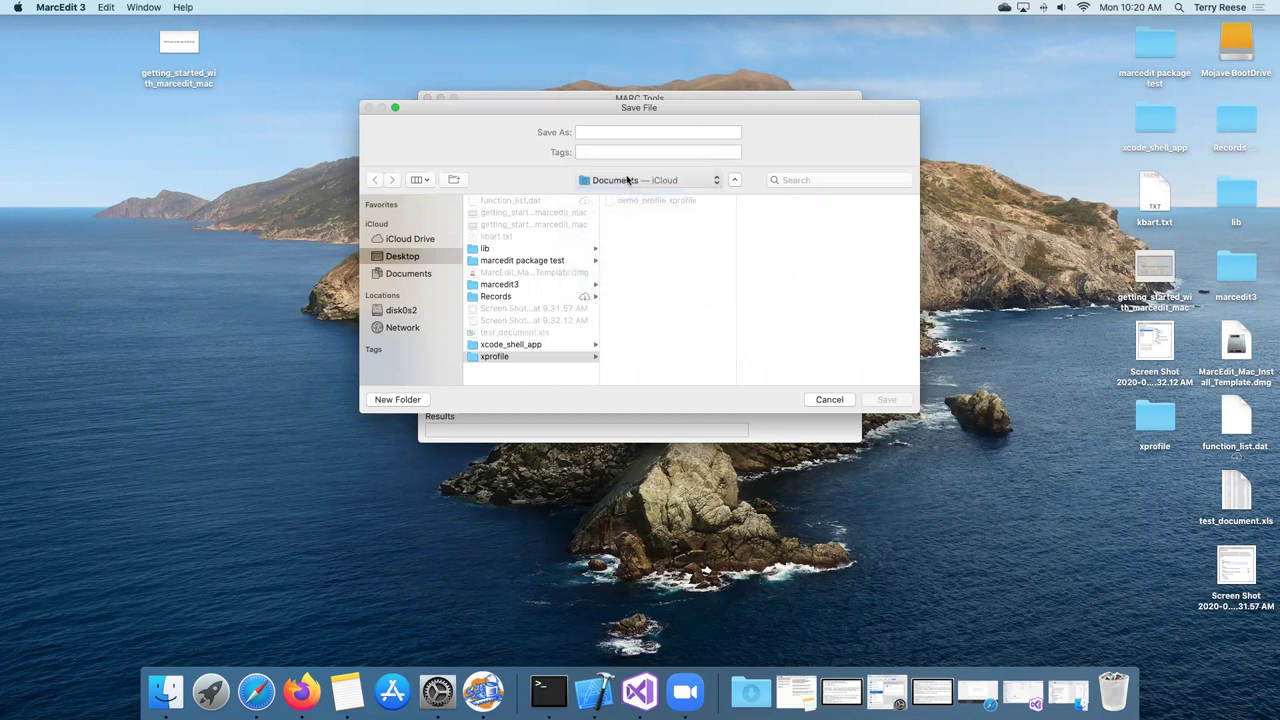
click(628, 181)
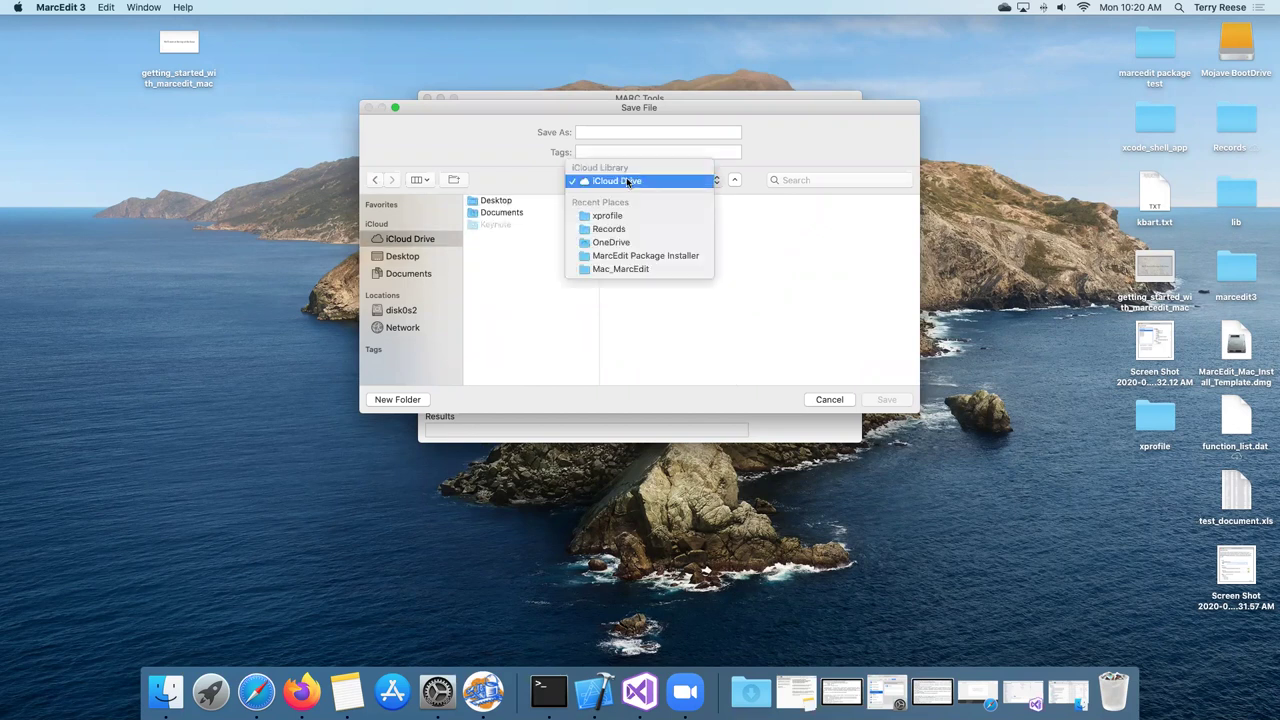
click(500, 202)
click(498, 201)
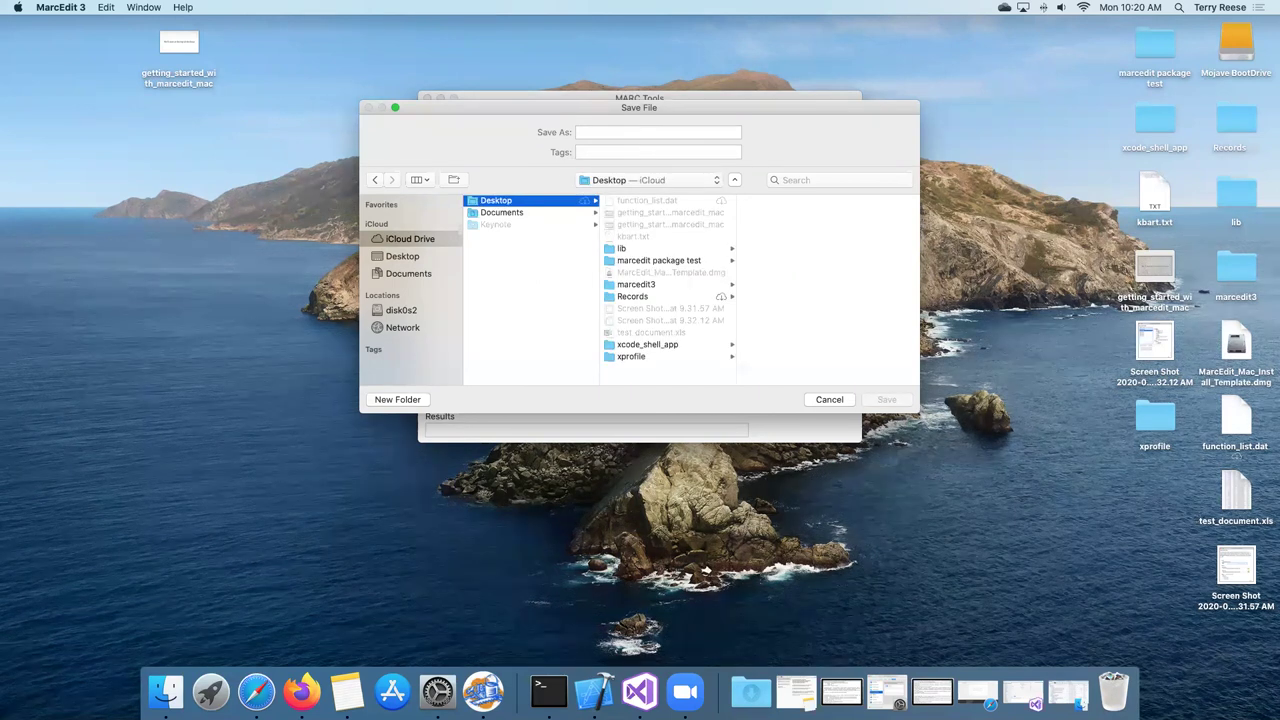
click(636, 133)
text(test_)
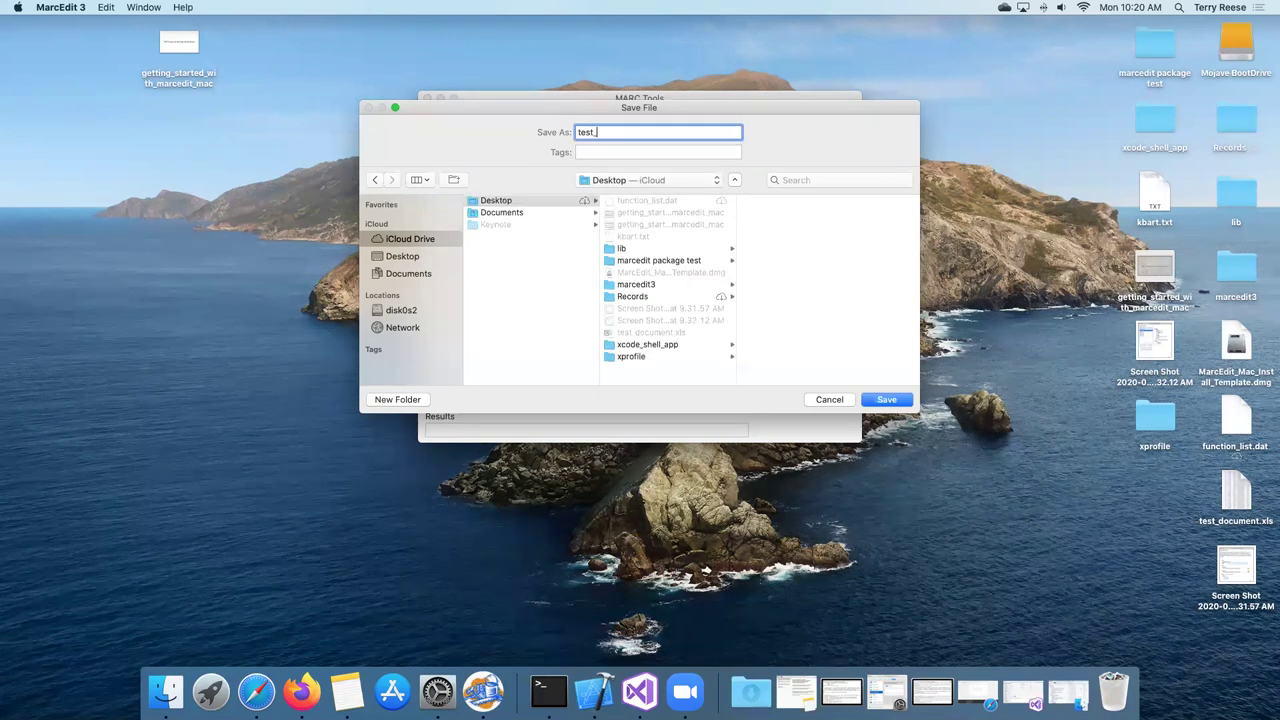
text(record.mrc)
click(884, 400)
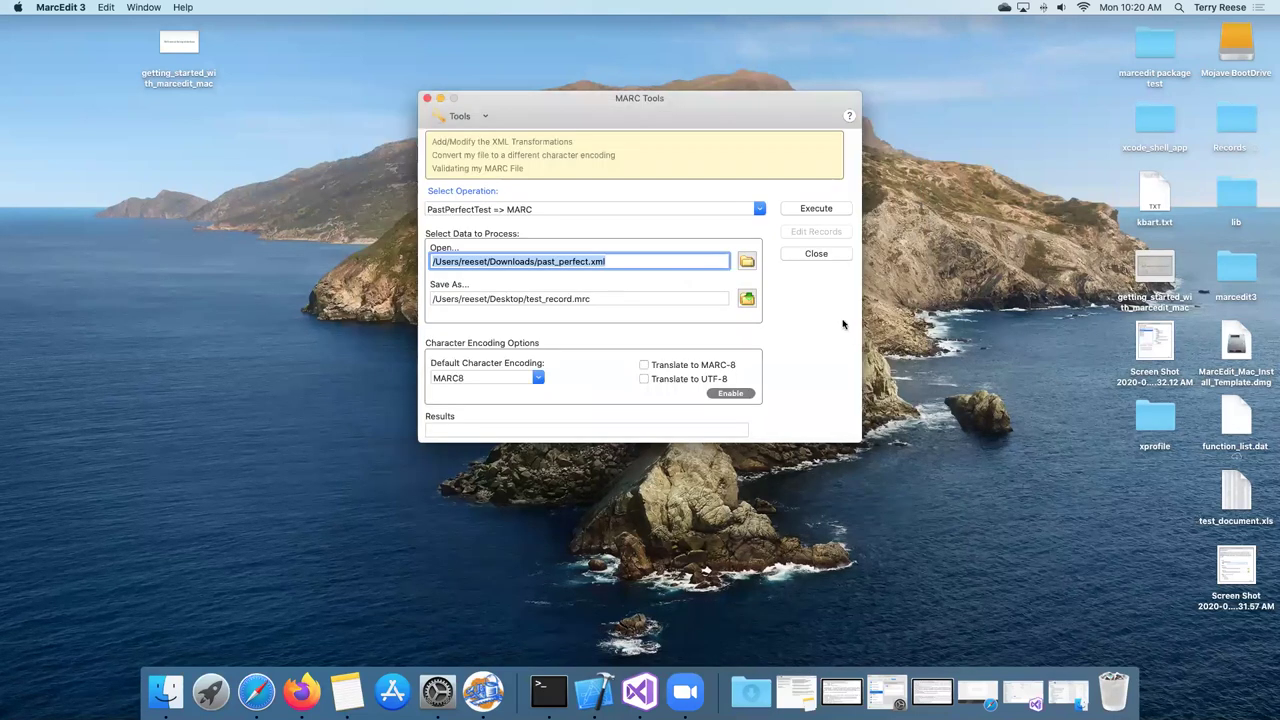
click(807, 212)
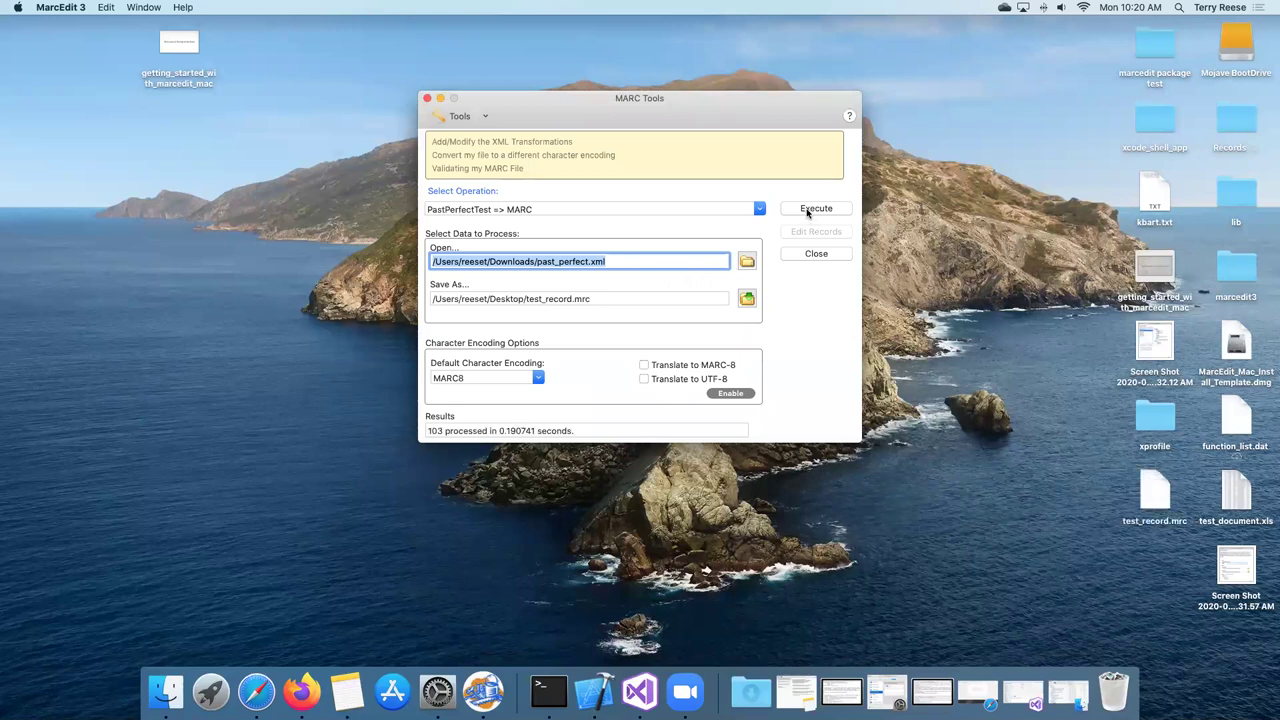
- Close MARC Tools and open test_record.mrc from the Desktop in MarcEditor
click(816, 254)
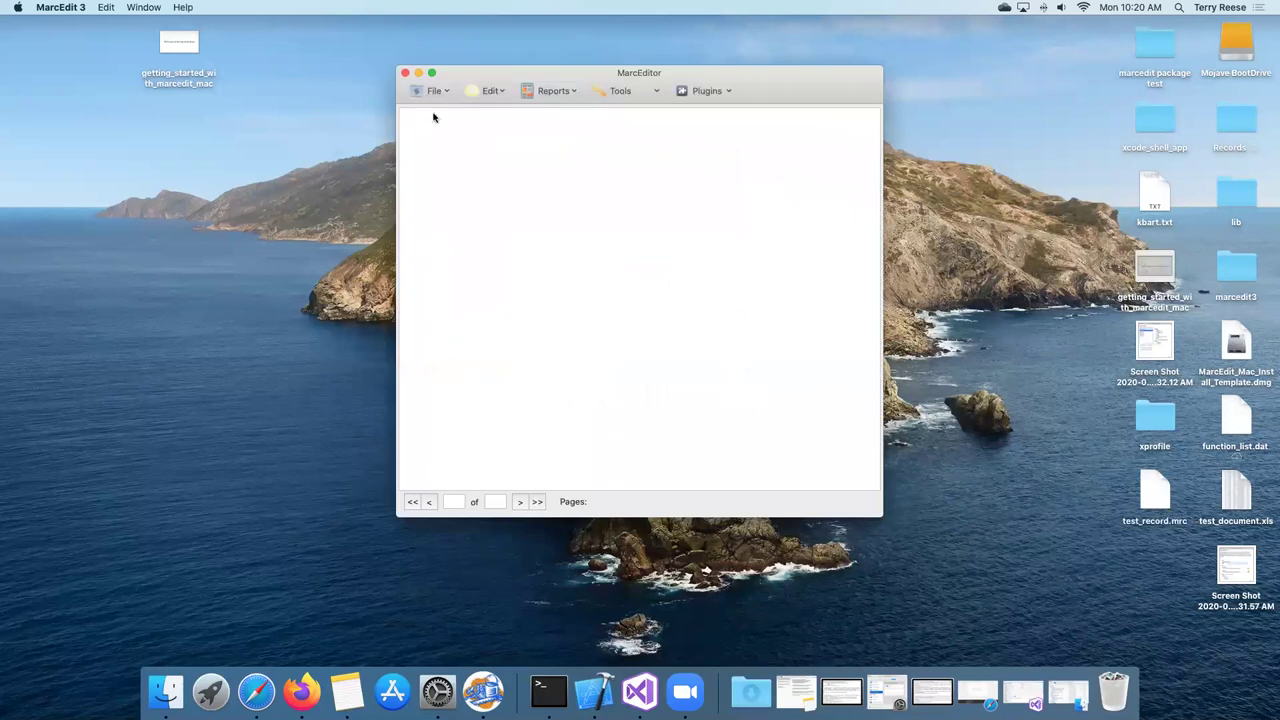
click(433, 91)
key(Escape)
key(super+o)
click(405, 194)
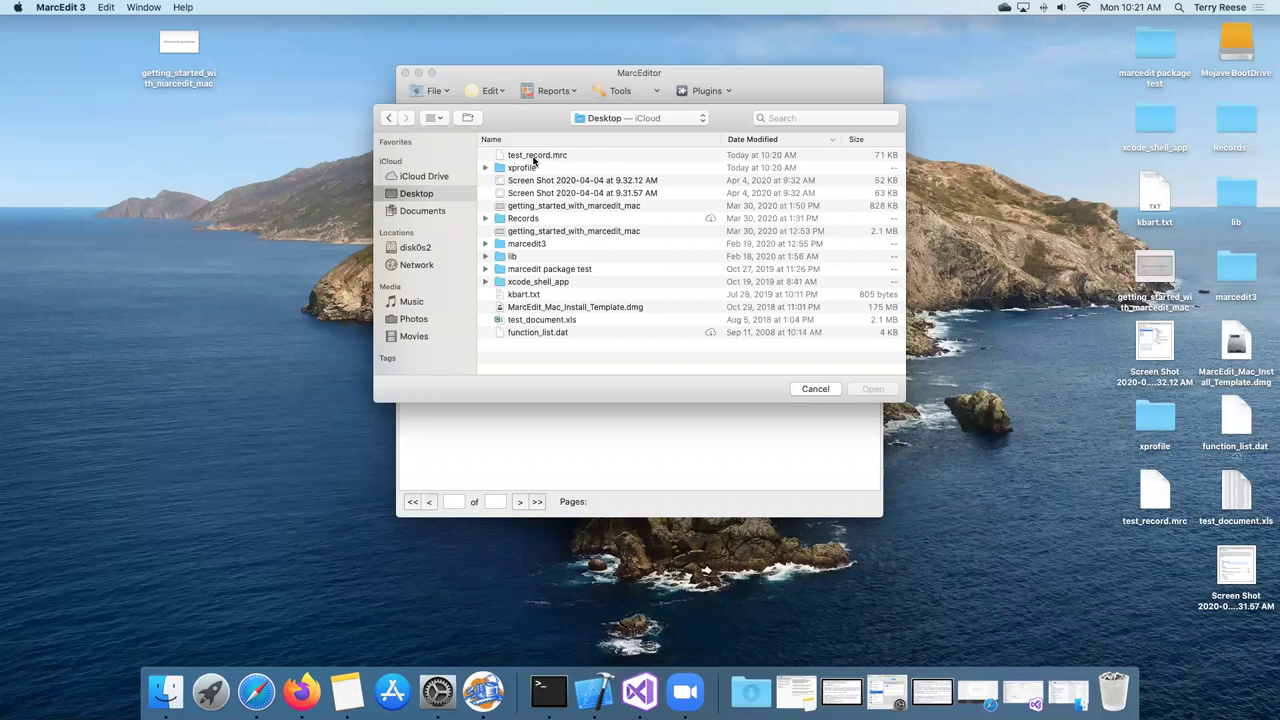
click(534, 157)
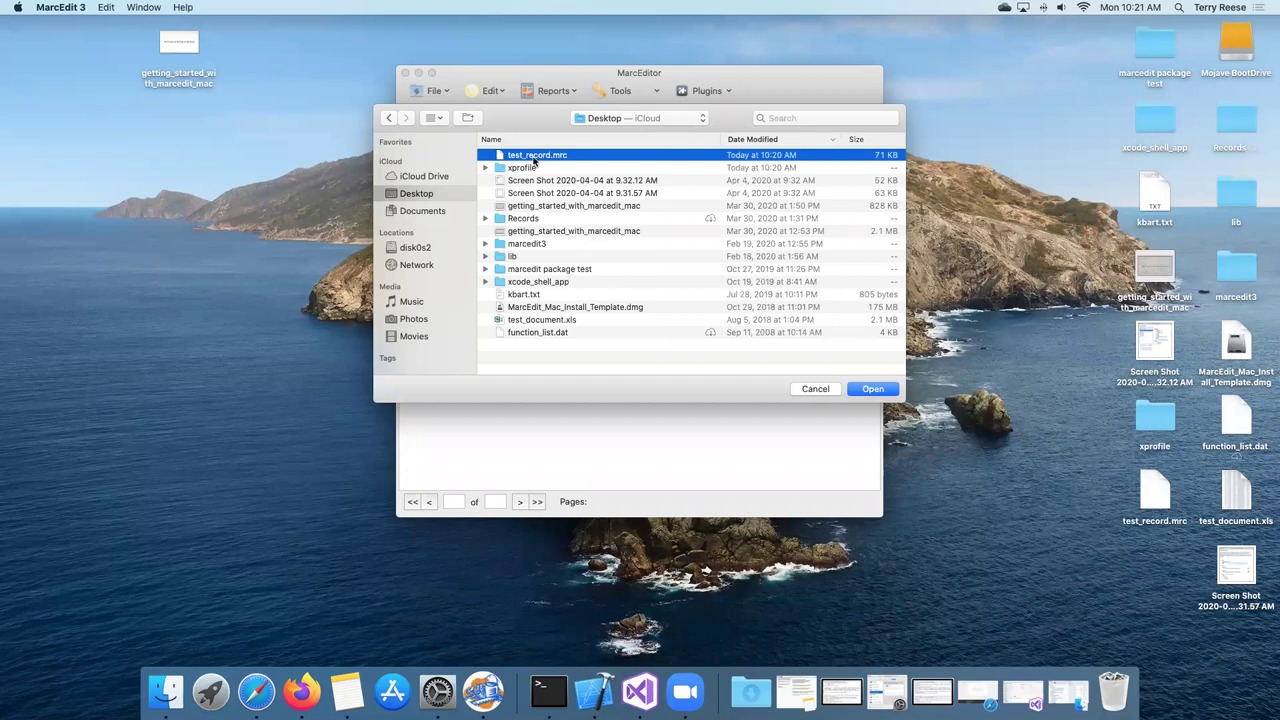
double_click(534, 157)
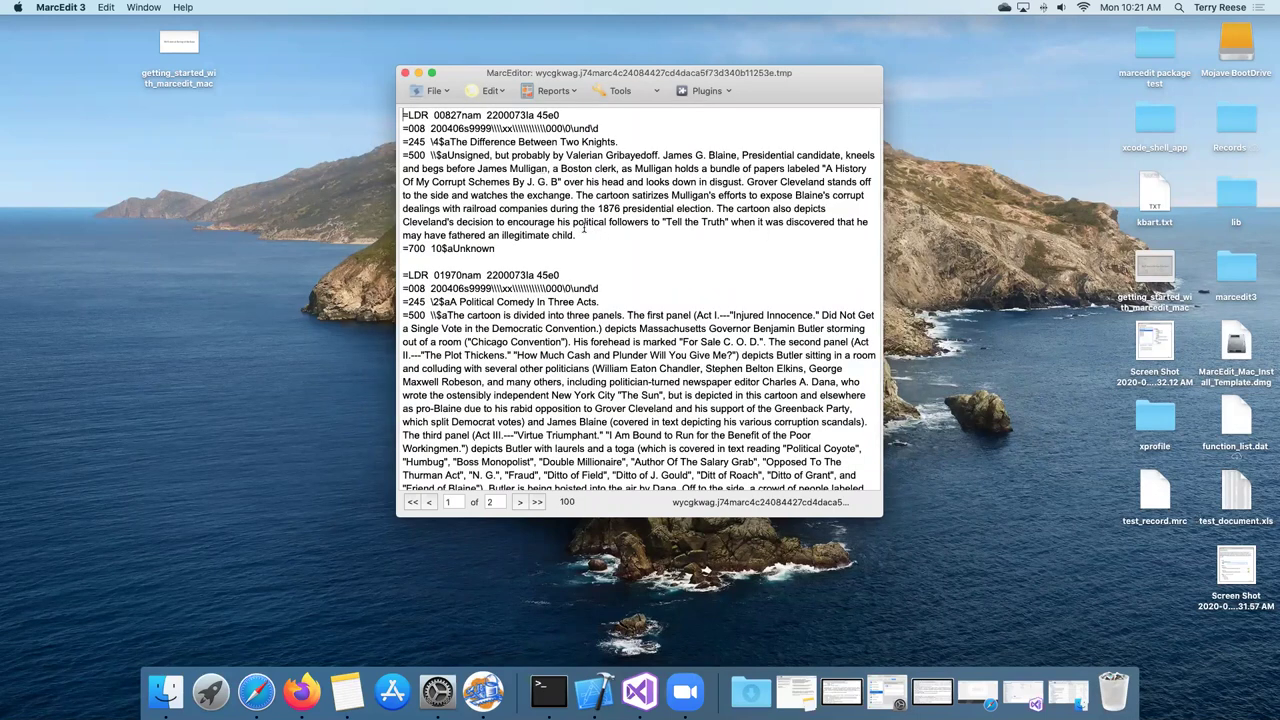
- Examine the first record's LDR, 008, 245, 500 and 700 fields, and close MarcEditor
scroll(584, 228, down, 3)
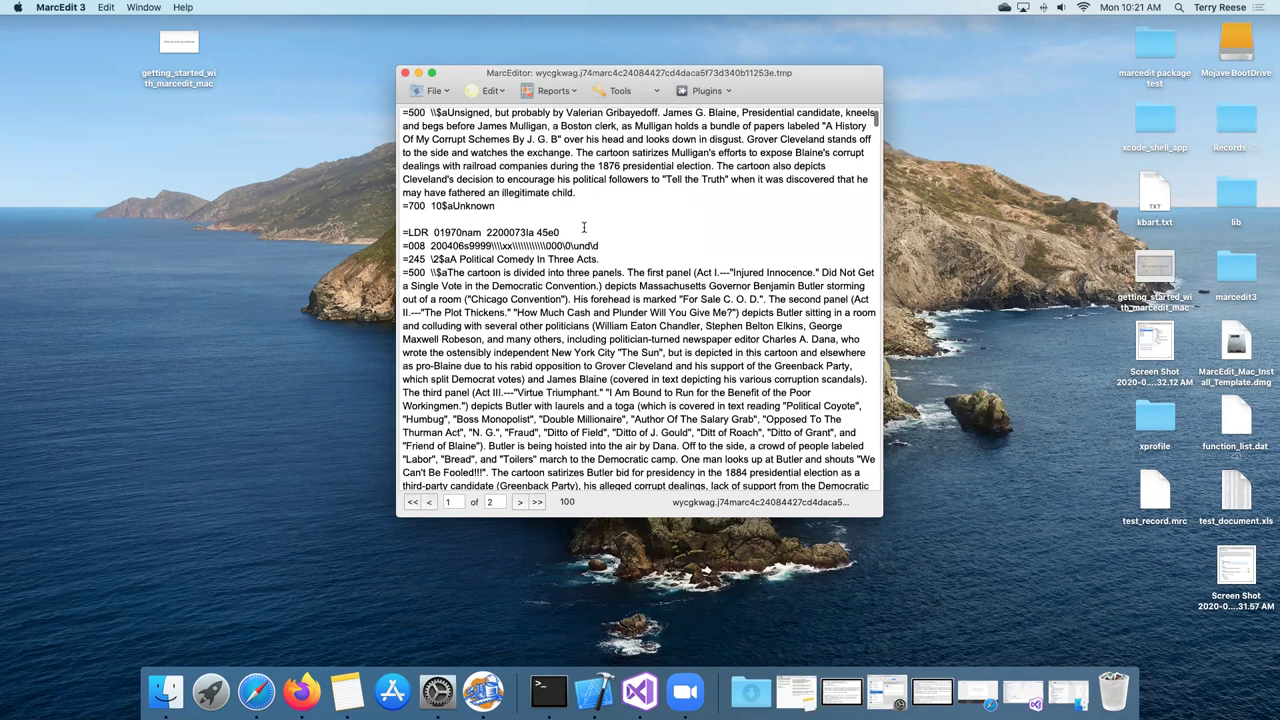
scroll(552, 220, up, 3)
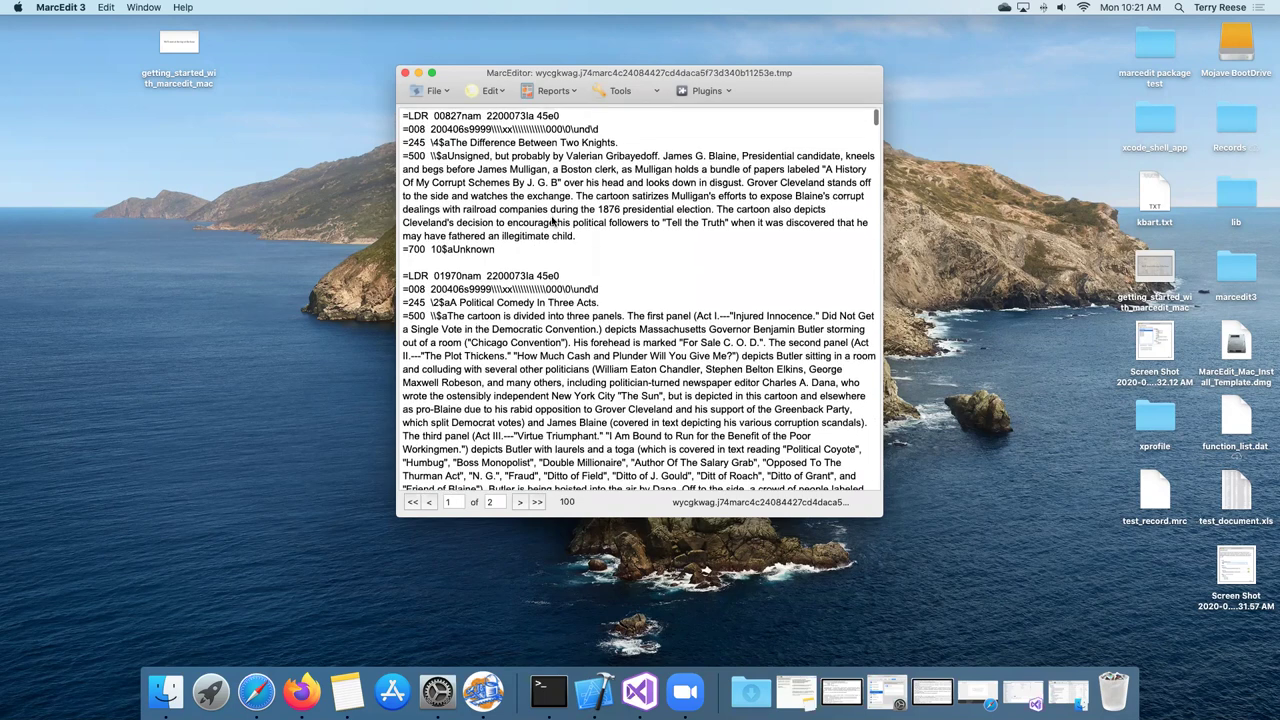
mouse_move(402, 115)
mouse_down()
mouse_move(600, 129)
mouse_move(402, 114)
mouse_up()
click(605, 129)
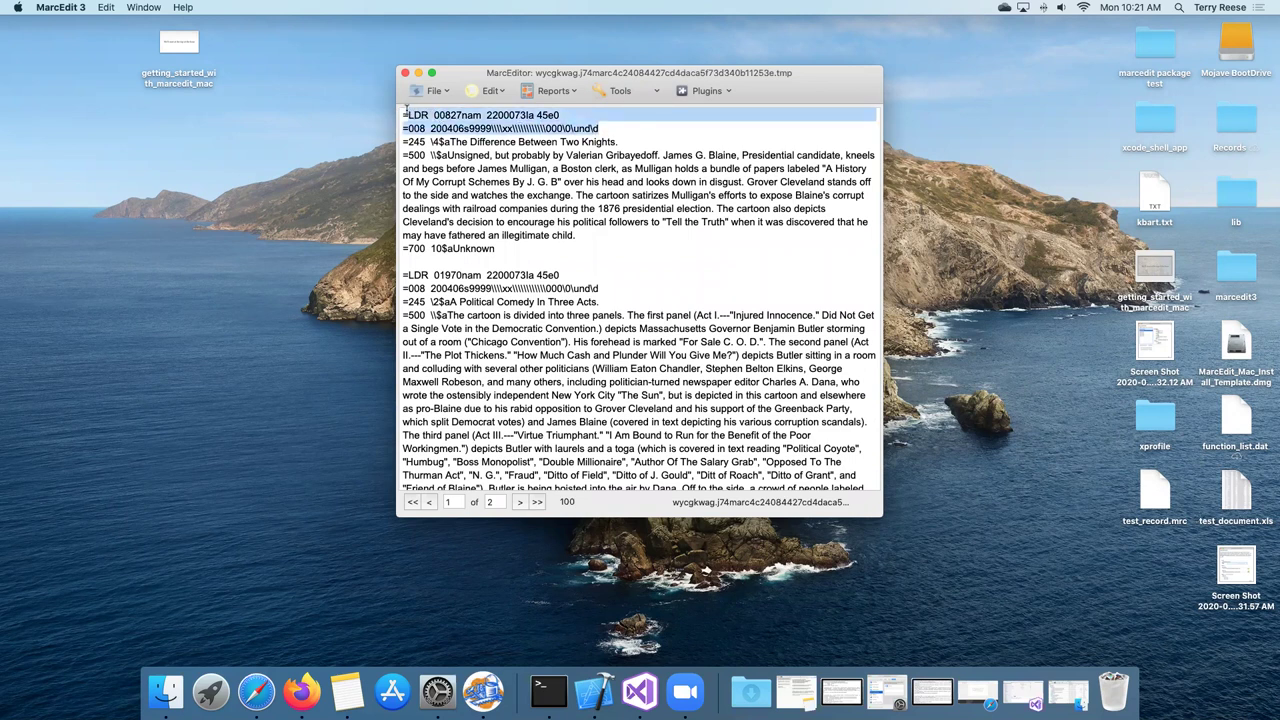
click(424, 128)
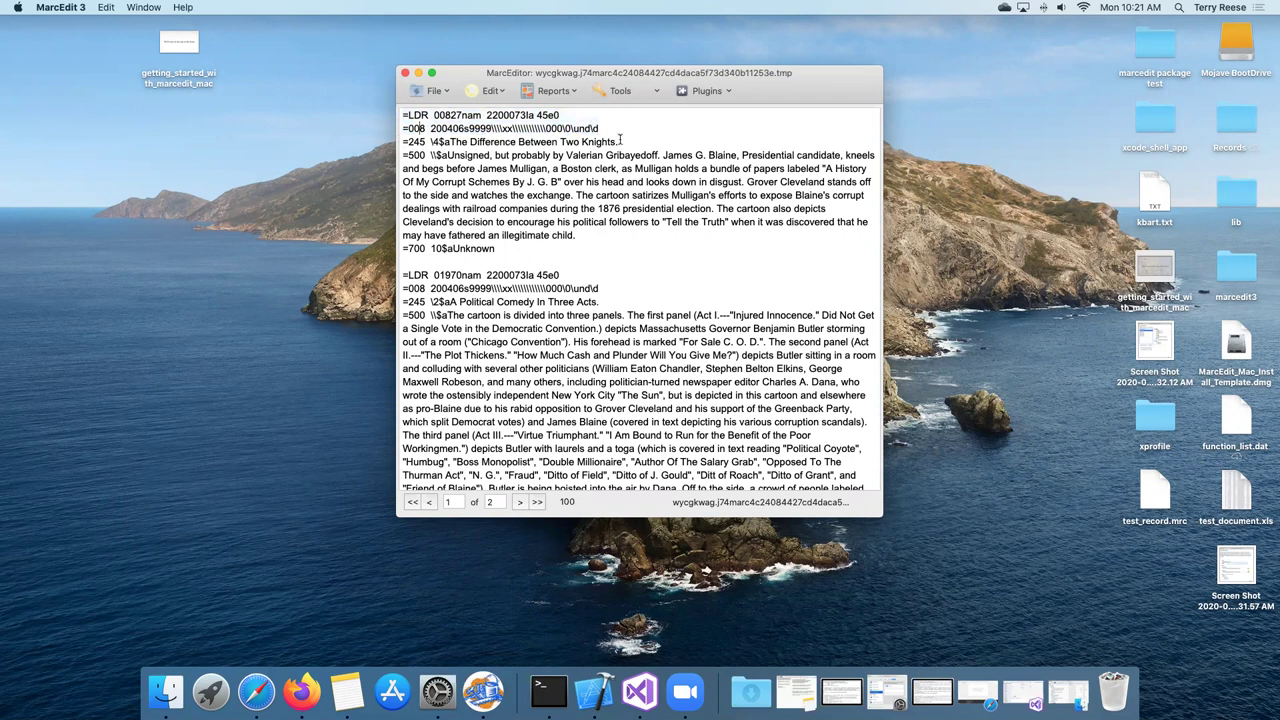
drag(611, 142, 484, 173)
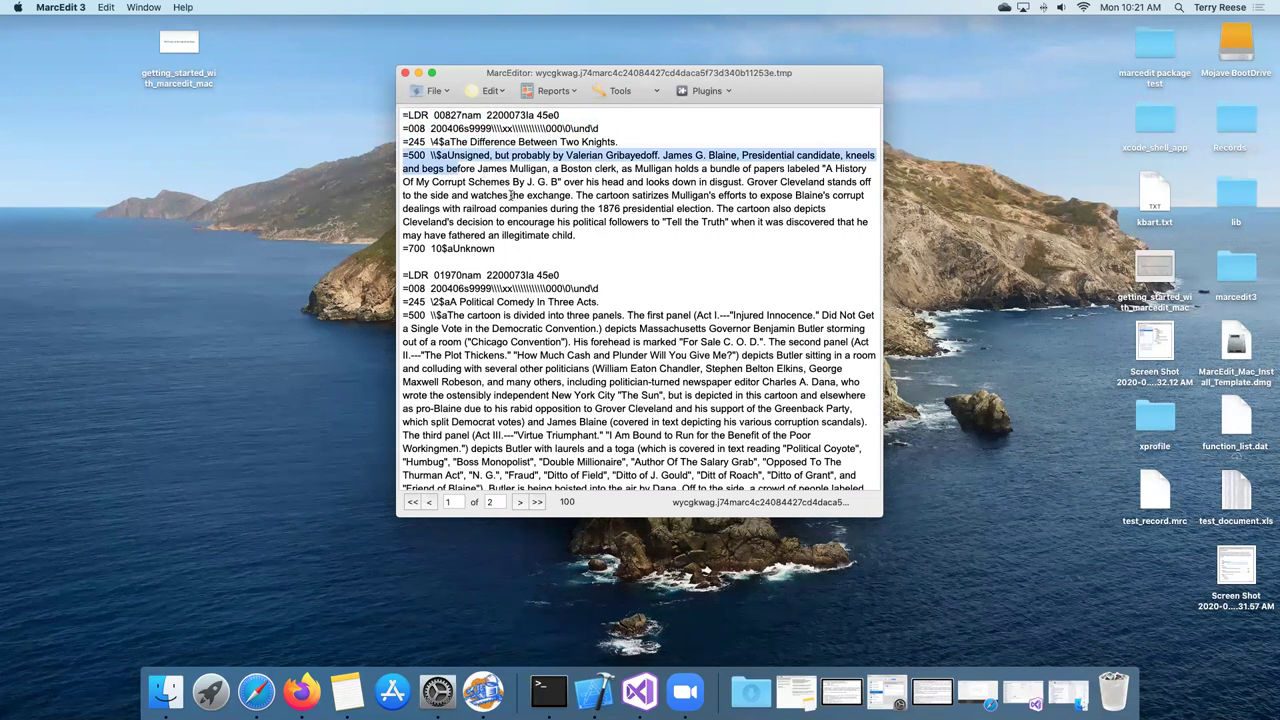
shift+click(587, 241)
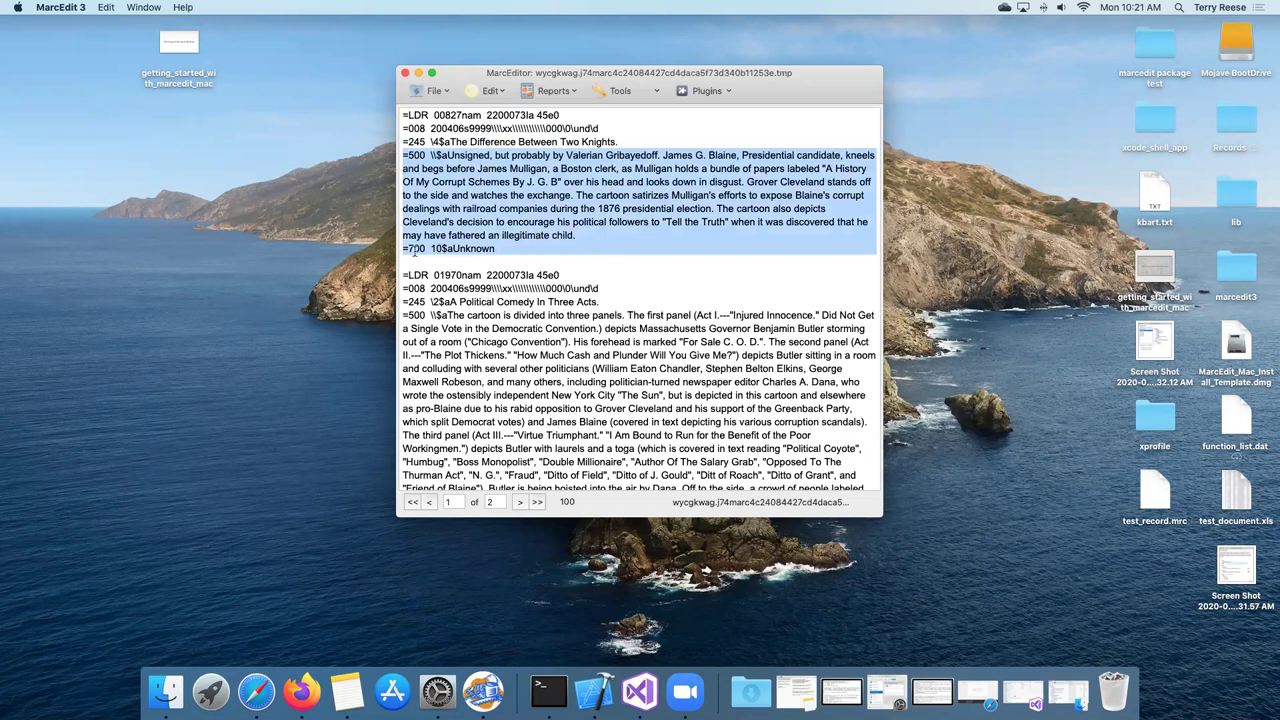
triple_click(397, 249)
click(461, 249)
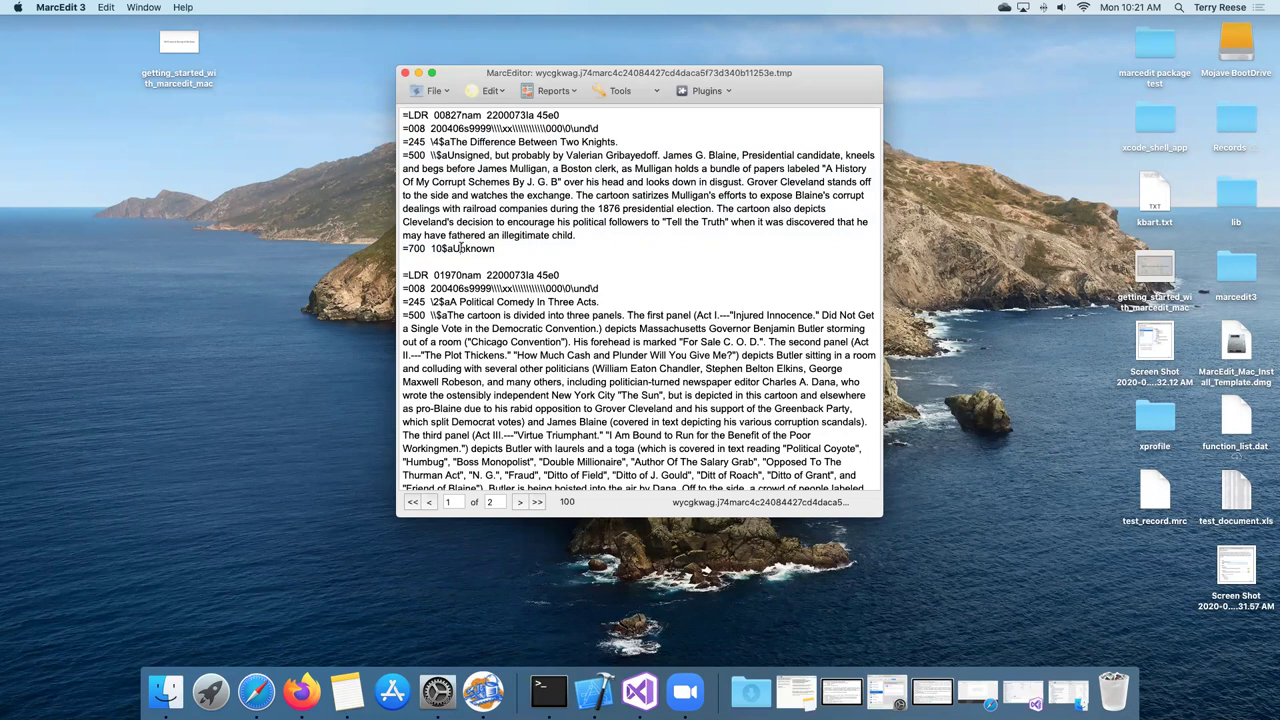
click(405, 73)
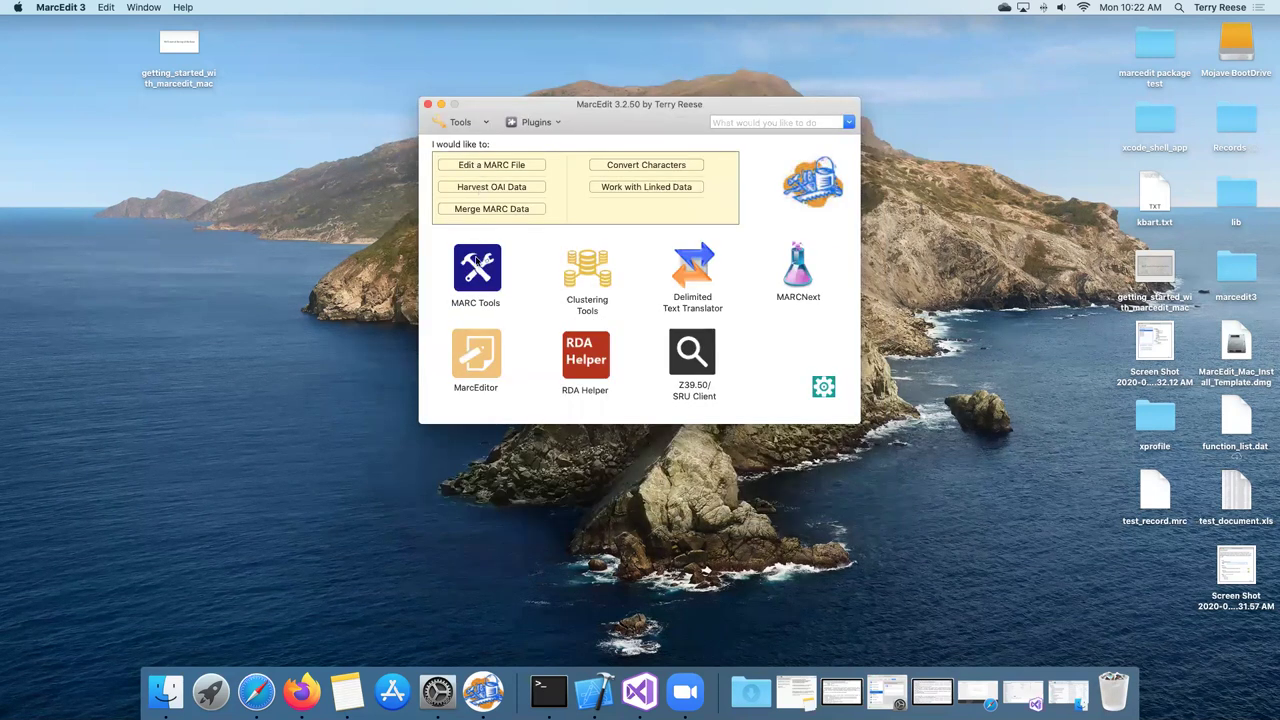
- View the Edit XML Functions window from MARC Tools, and close both windows
click(478, 262)
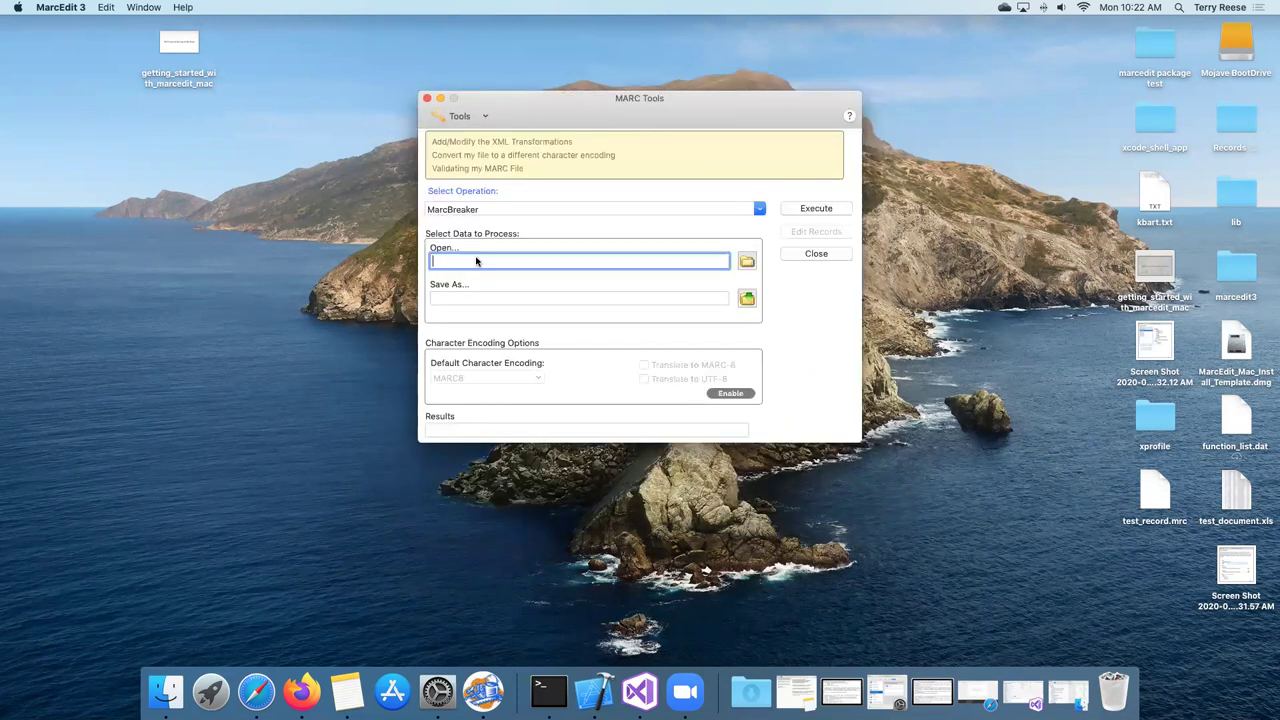
click(466, 120)
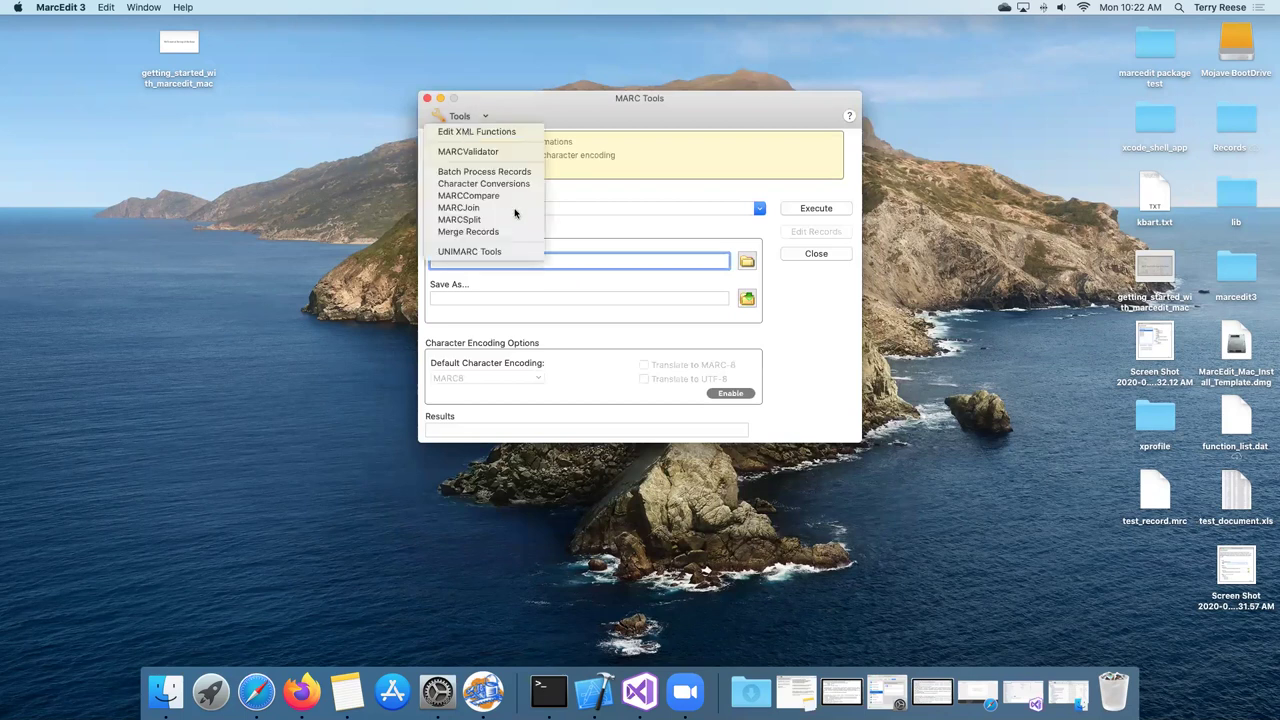
click(476, 131)
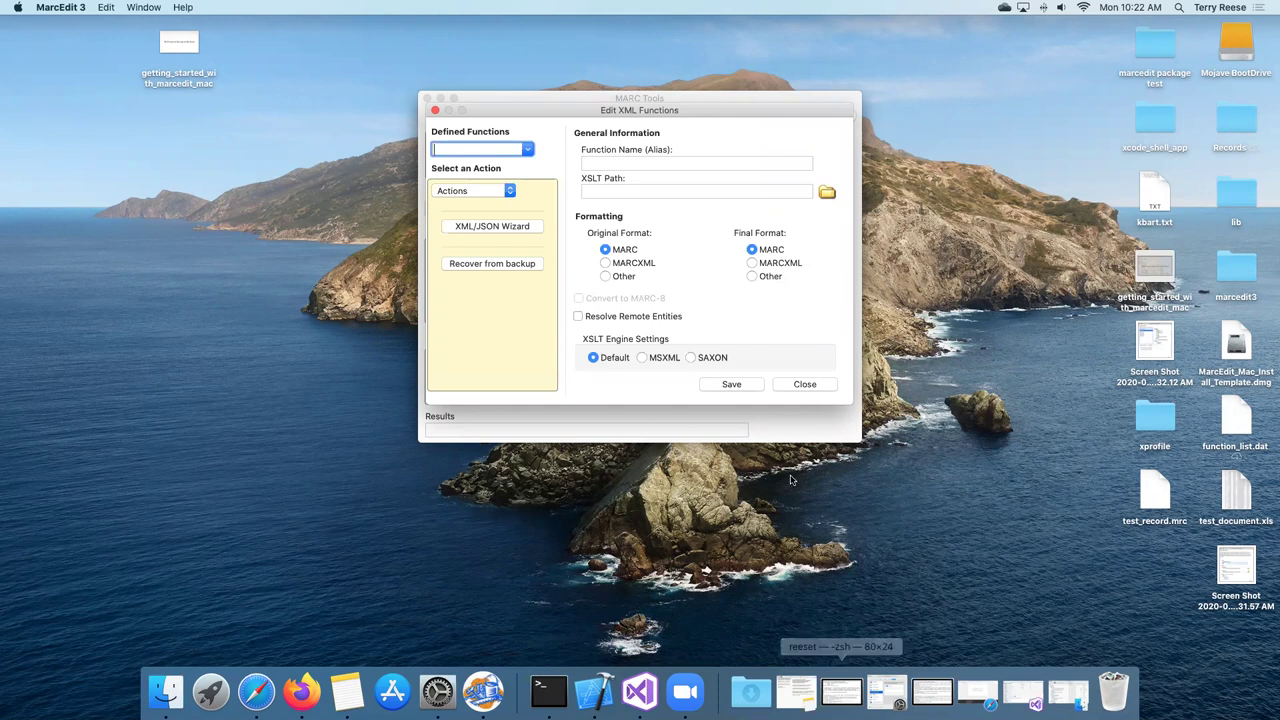
click(803, 384)
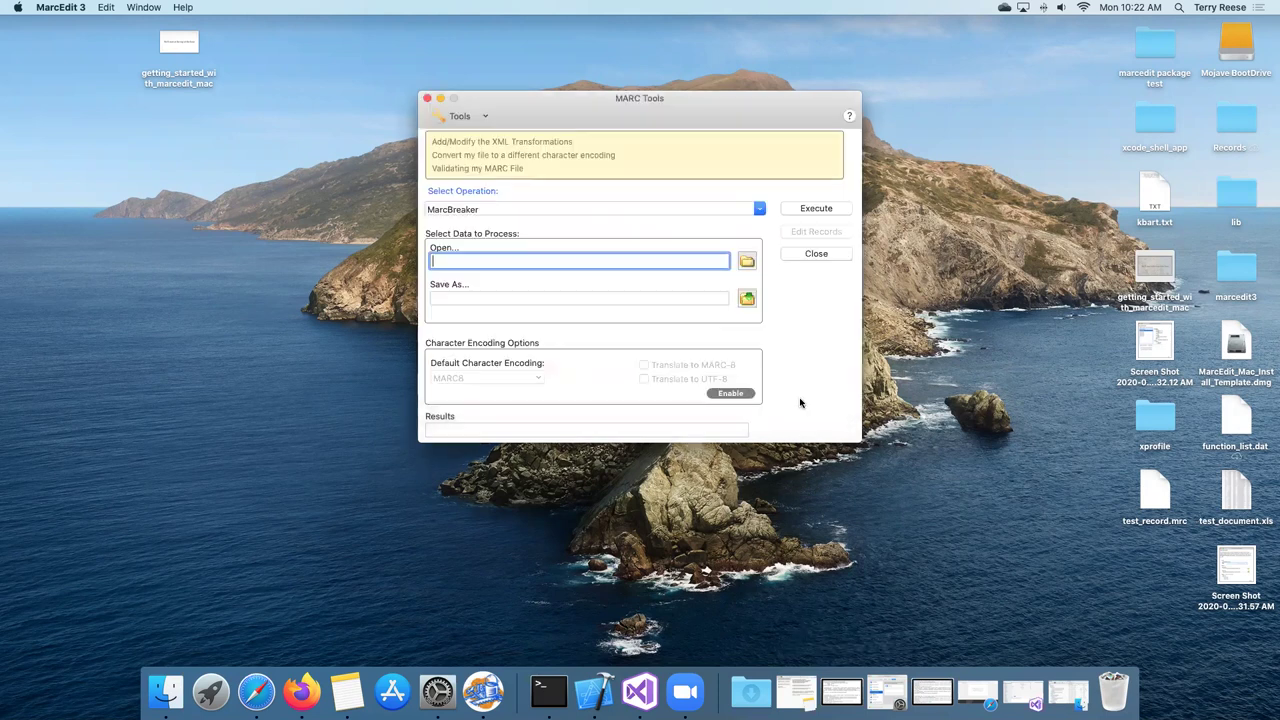
click(427, 99)
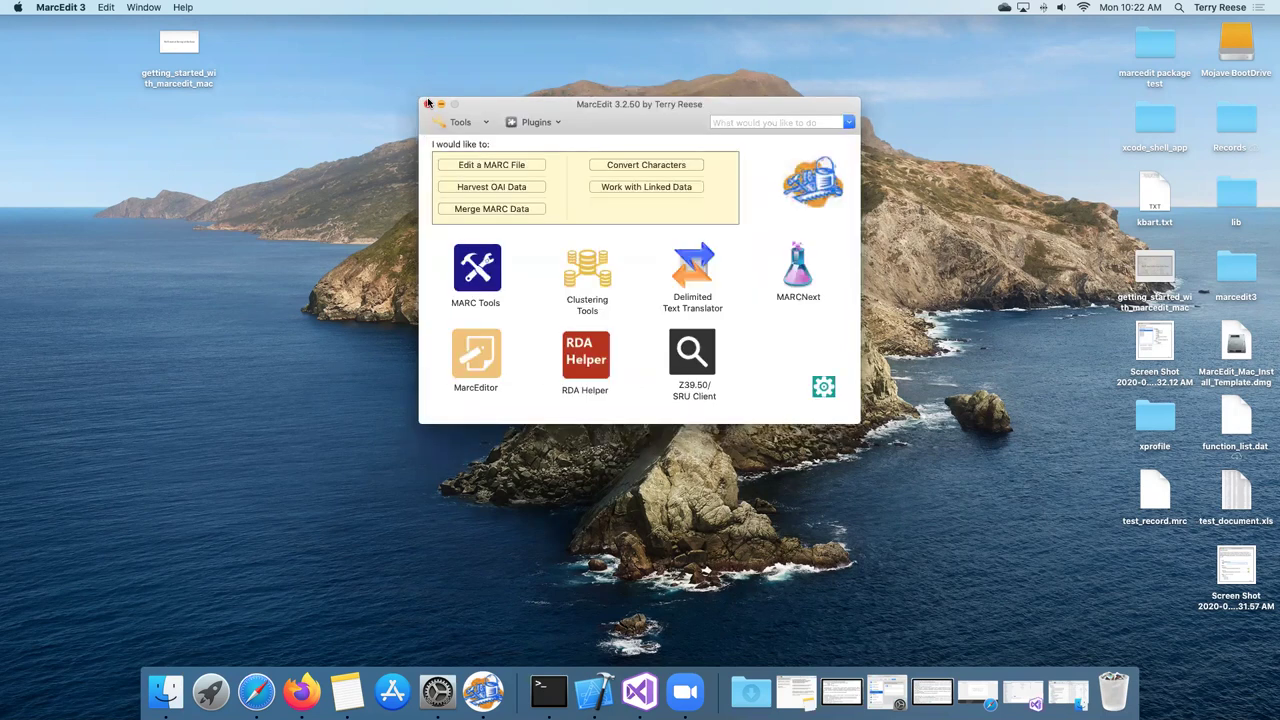